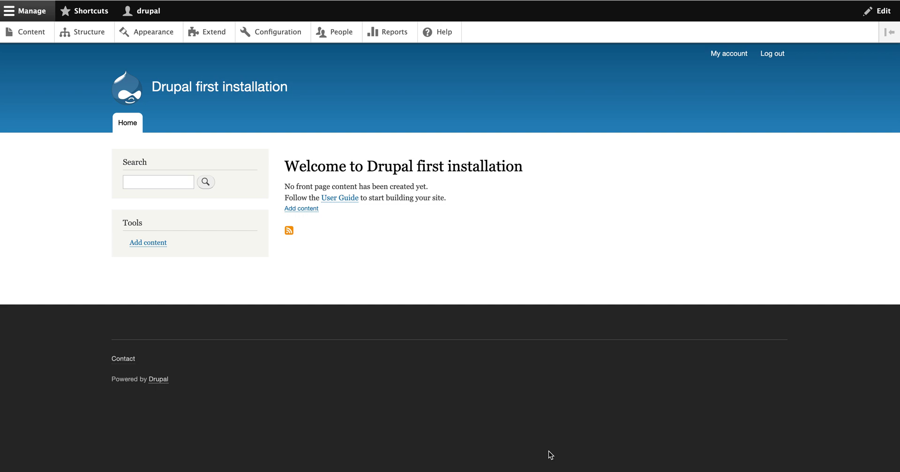
- Open the Extend page listing the site's modules
scroll(550, 455, down, 2)
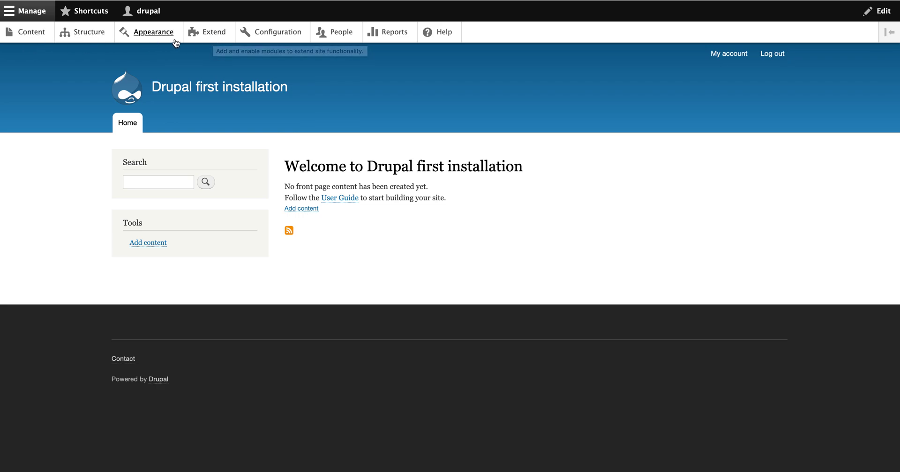
mouse_move(265, 172)
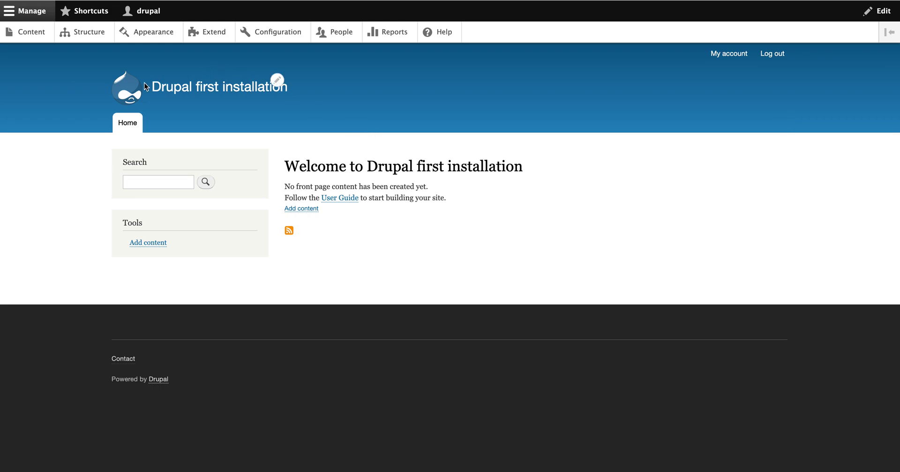
click(213, 34)
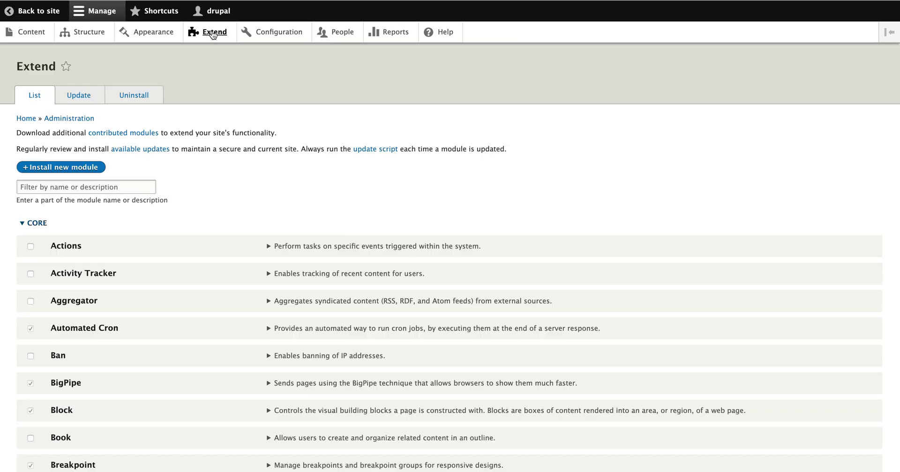
scroll(137, 233, down, 10)
scroll(137, 233, down, 20)
scroll(137, 233, up, 10)
scroll(137, 233, up, 20)
- Collapse the Core, Core (Experimental), Field types, Migration, Multilingual and Web services groups
click(23, 224)
click(22, 247)
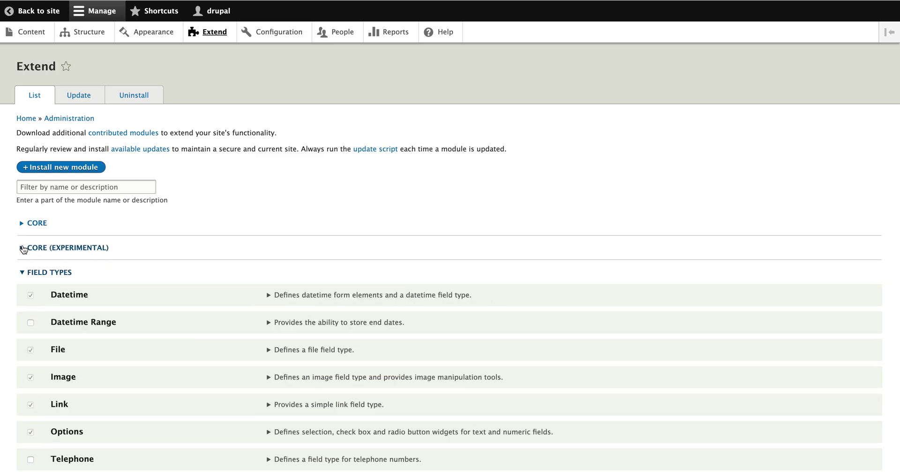
click(22, 272)
click(24, 296)
click(22, 322)
click(23, 345)
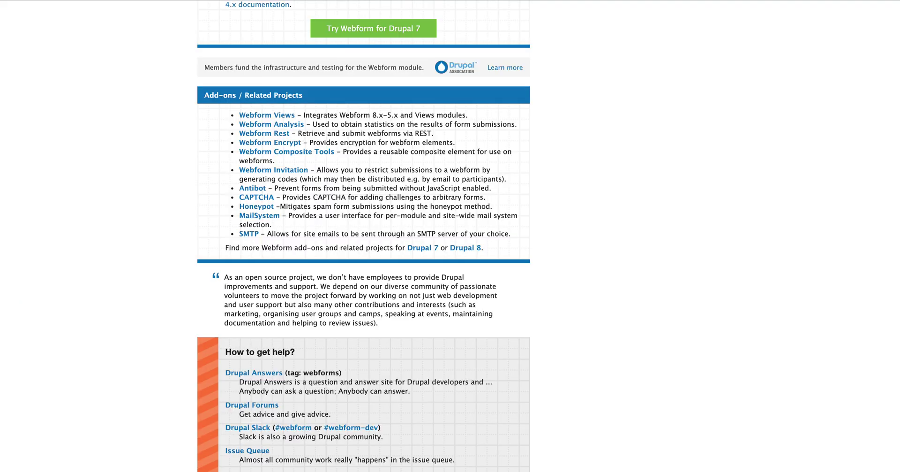
- Copy the link address of the Webform 8.x-5.9 tar.gz download from its project page
scroll(188, 193, up, 15)
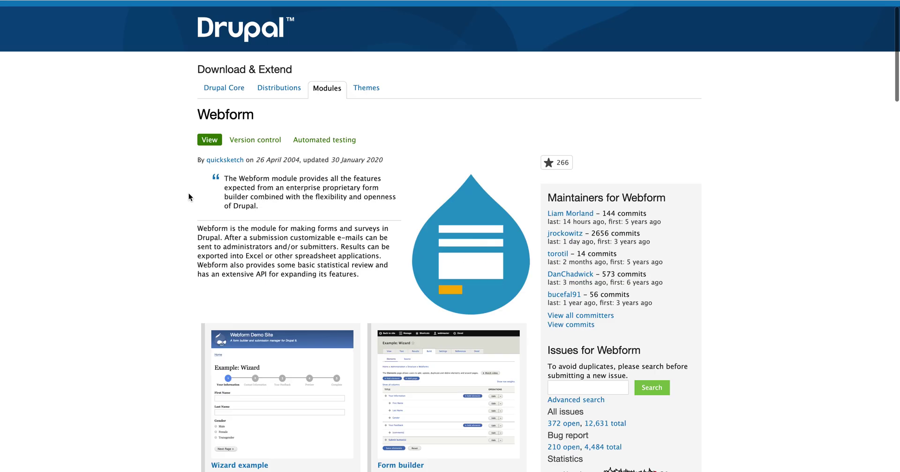
scroll(189, 193, down, 1)
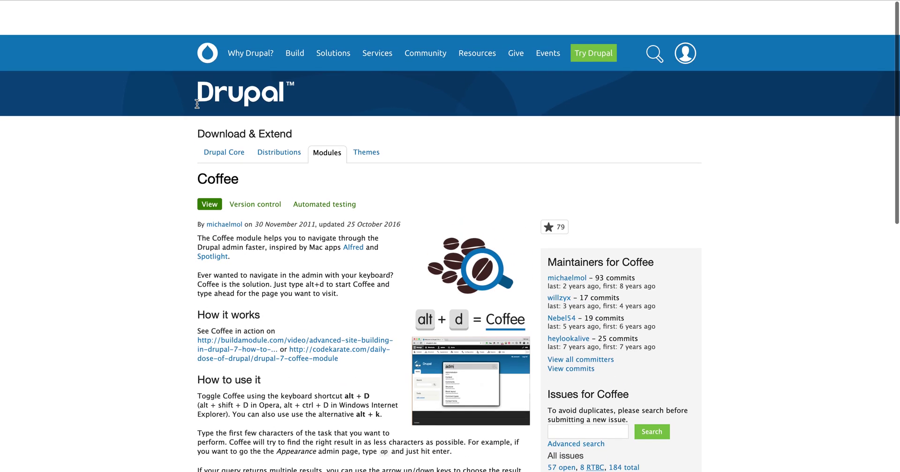
scroll(197, 103, down, 1)
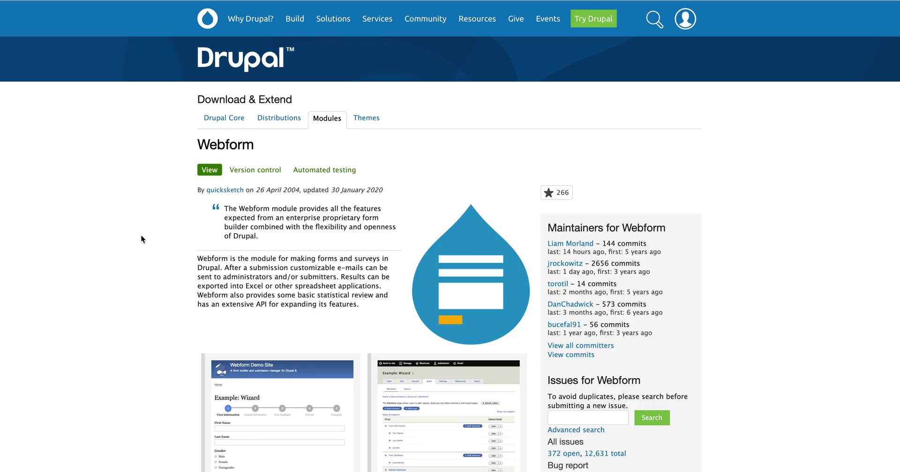
scroll(117, 262, down, 15)
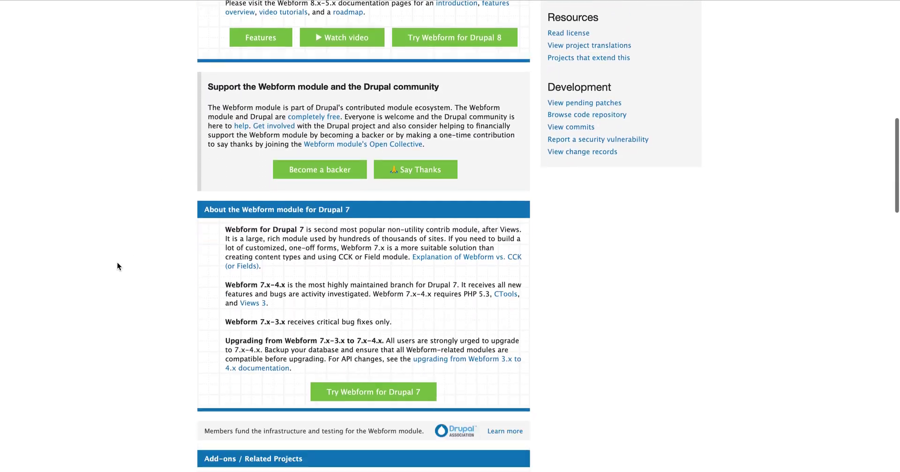
scroll(117, 266, down, 15)
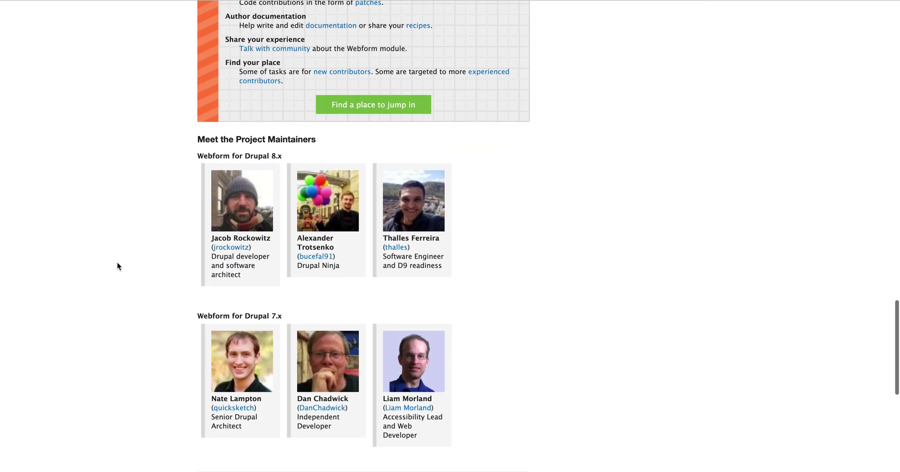
scroll(117, 266, up, 10)
scroll(118, 265, up, 15)
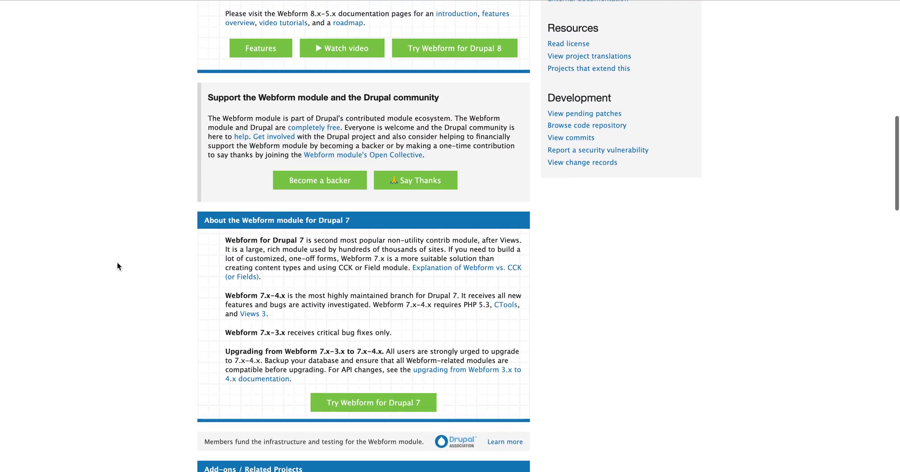
scroll(118, 266, up, 2)
scroll(117, 266, up, 6)
scroll(117, 266, down, 14)
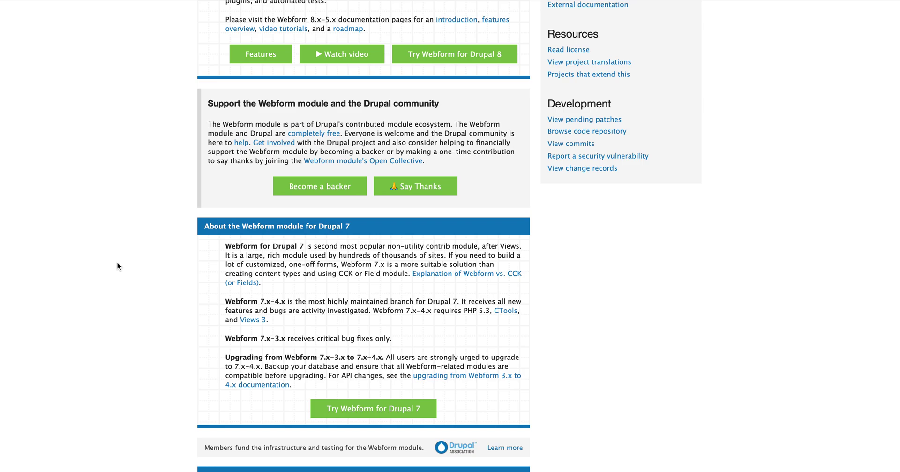
scroll(117, 266, down, 12)
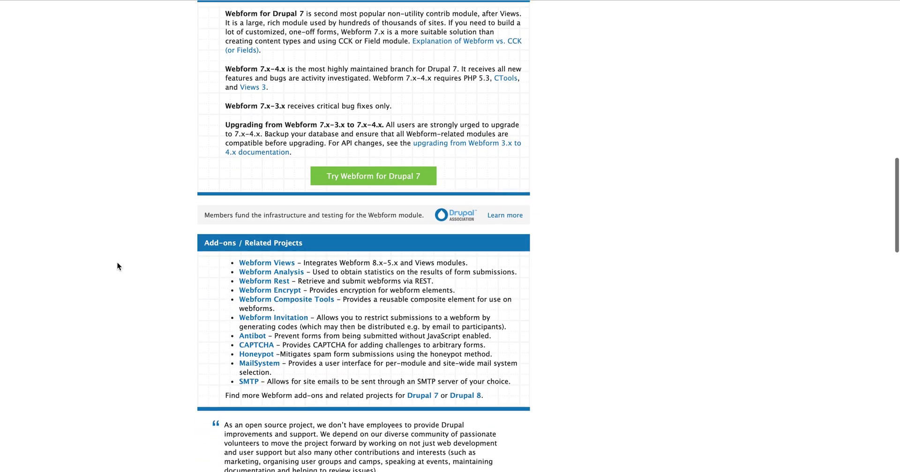
scroll(117, 266, down, 18)
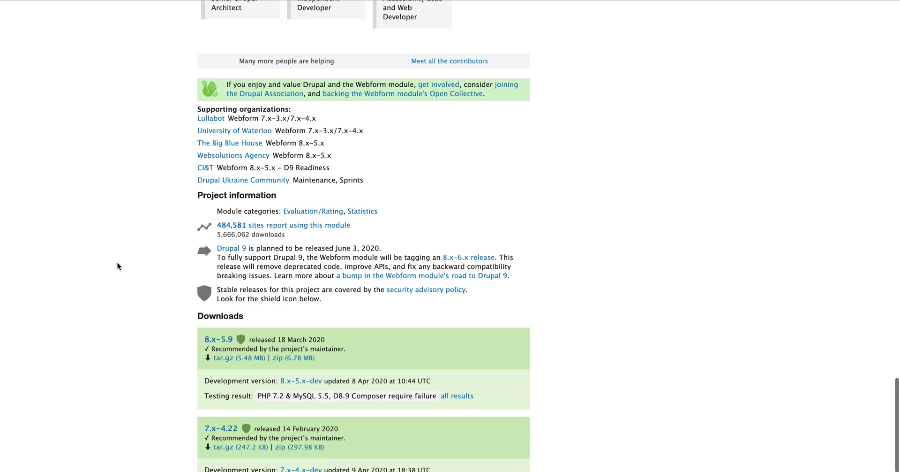
scroll(118, 266, down, 2)
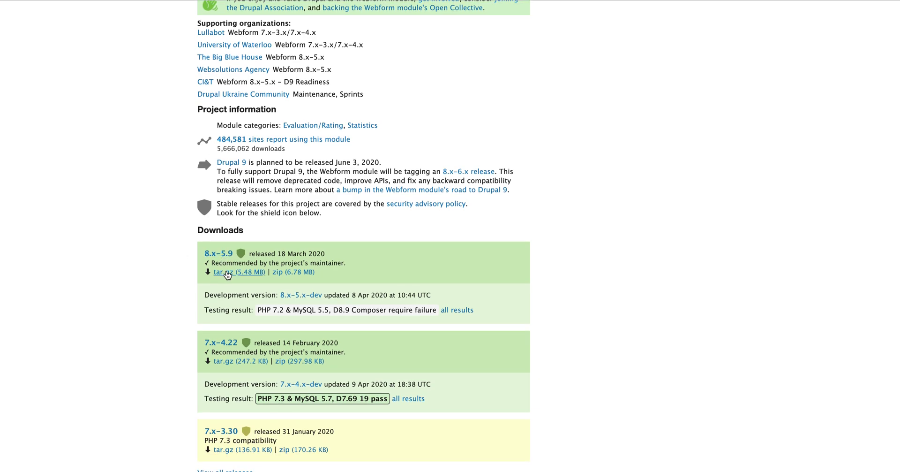
right_click(231, 276)
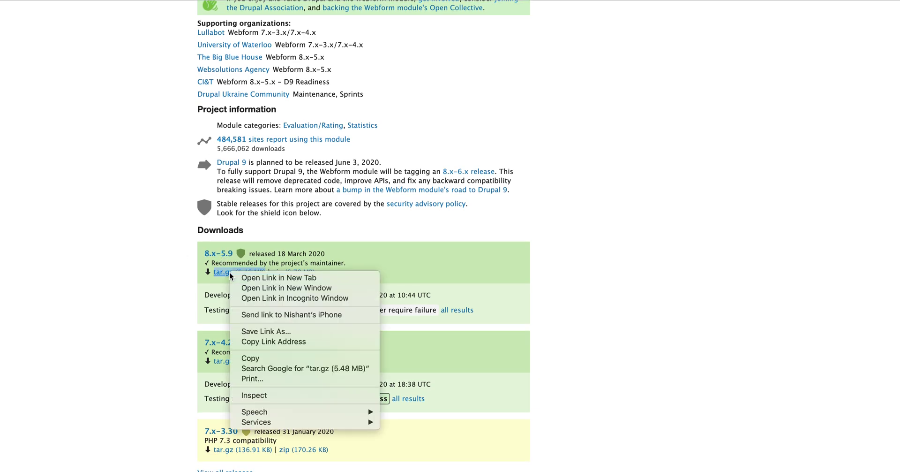
click(265, 343)
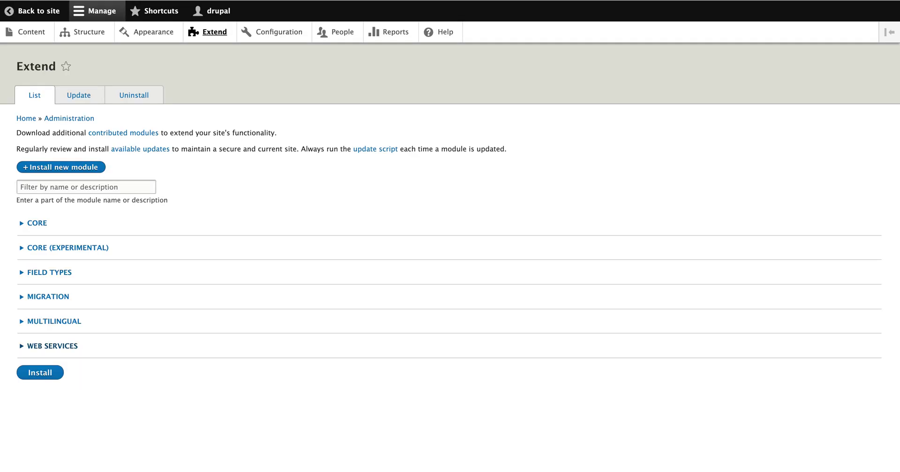
- Paste the copied Webform archive link into the Install new module URL field
click(74, 168)
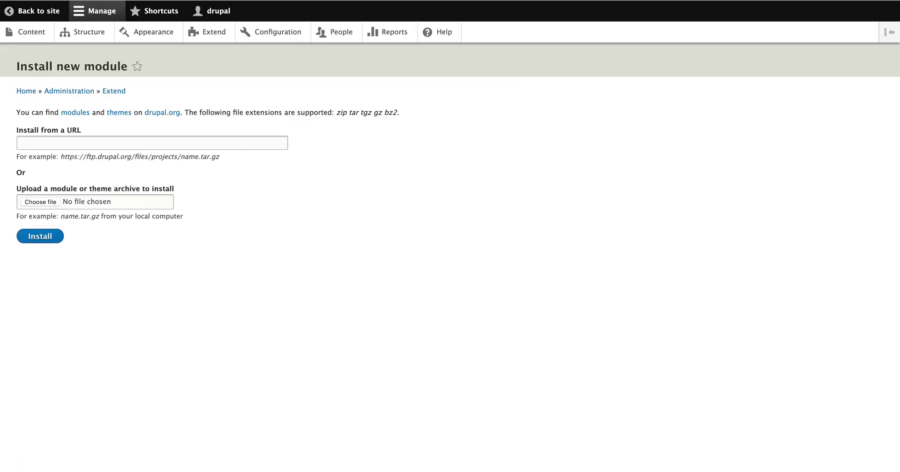
click(103, 144)
key(super+v)
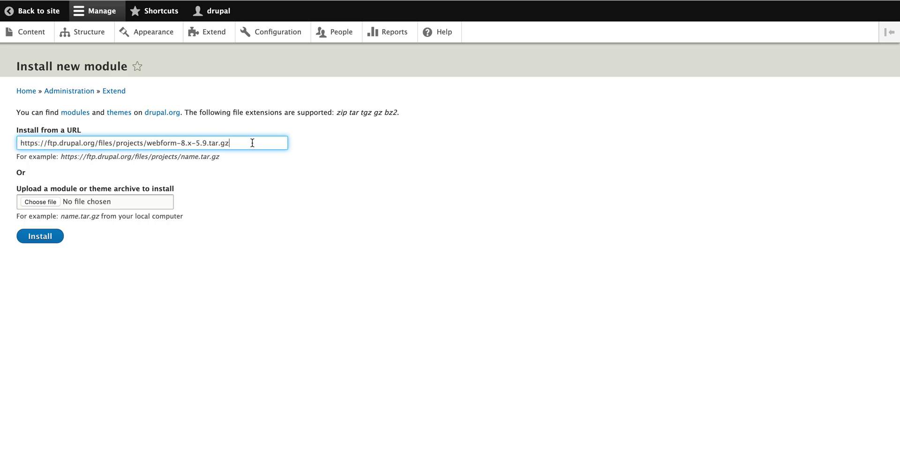
drag(252, 142, 19, 143)
key(Right)
- Return to the module list and filter it by 'webf'
click(214, 41)
click(135, 190)
text(w)
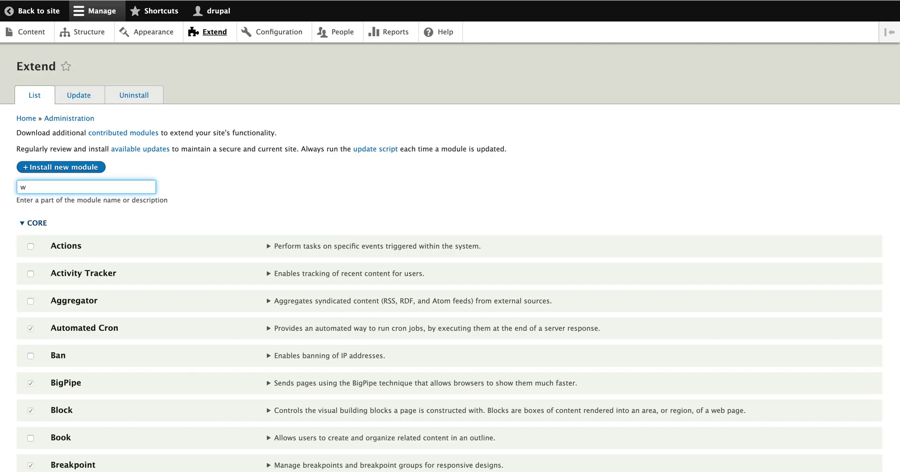
text(e)
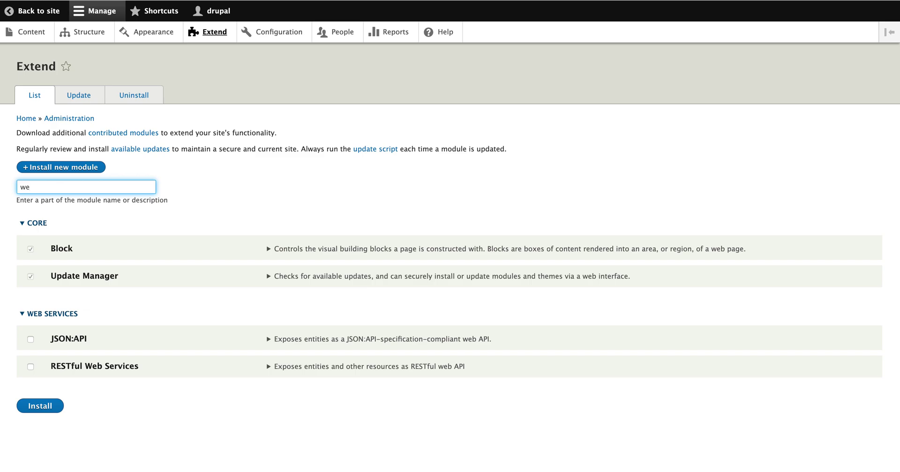
text(bf)
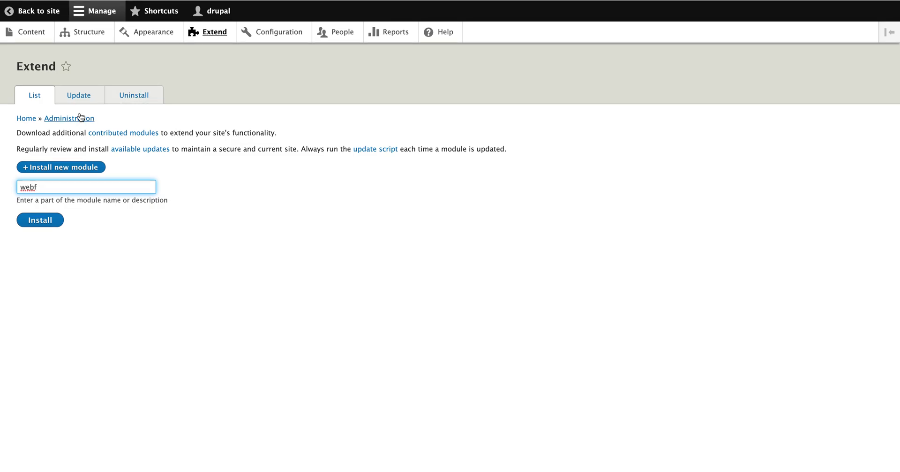
- Reopen Install new module and paste the webform-8.x-5.9.tar.gz URL again, ready to install
click(81, 167)
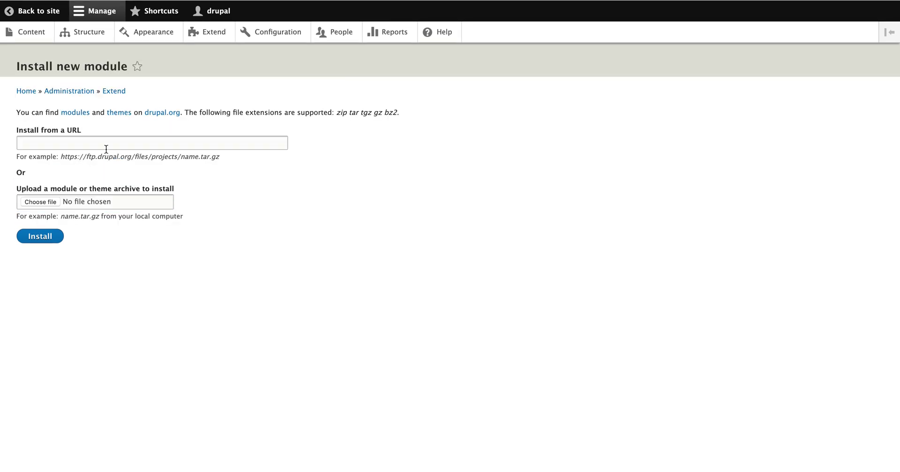
click(110, 144)
key(ctrl+v)
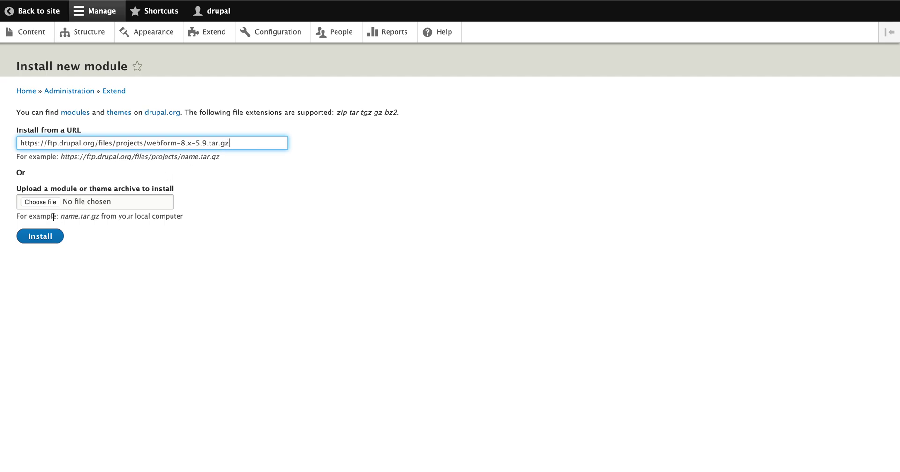
click(50, 237)
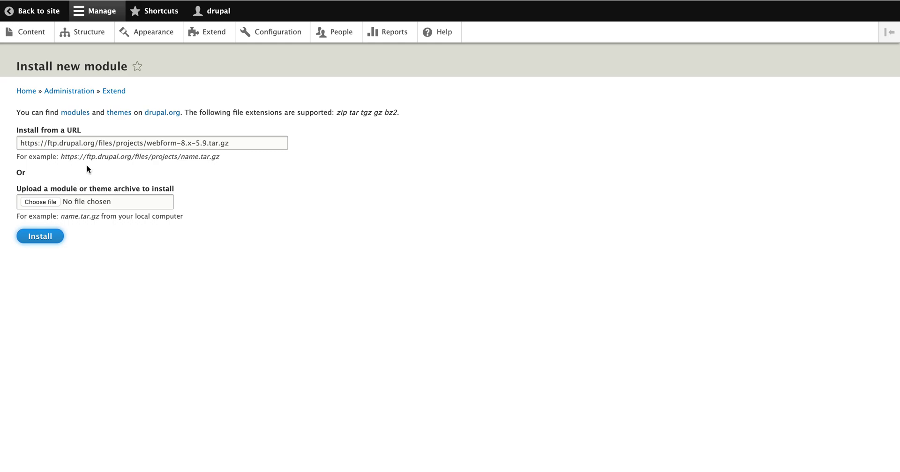
click(241, 143)
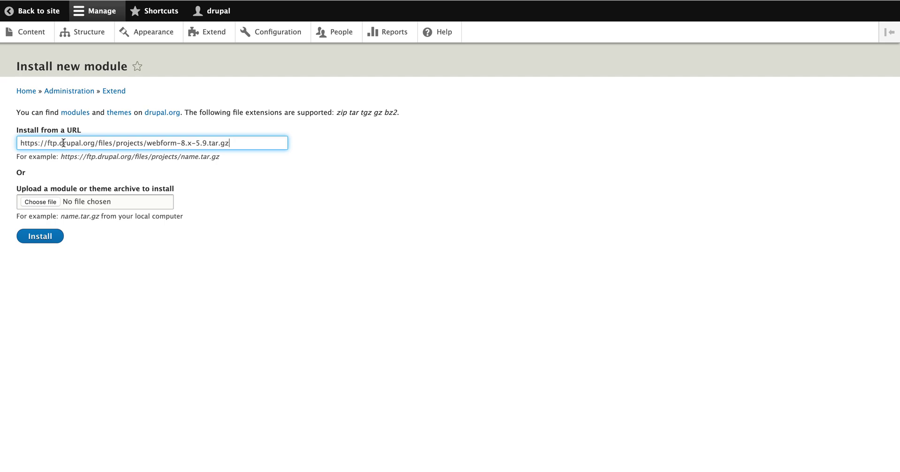
- Install Webform from the pasted URL, then go to the Administration pages
key(Return)
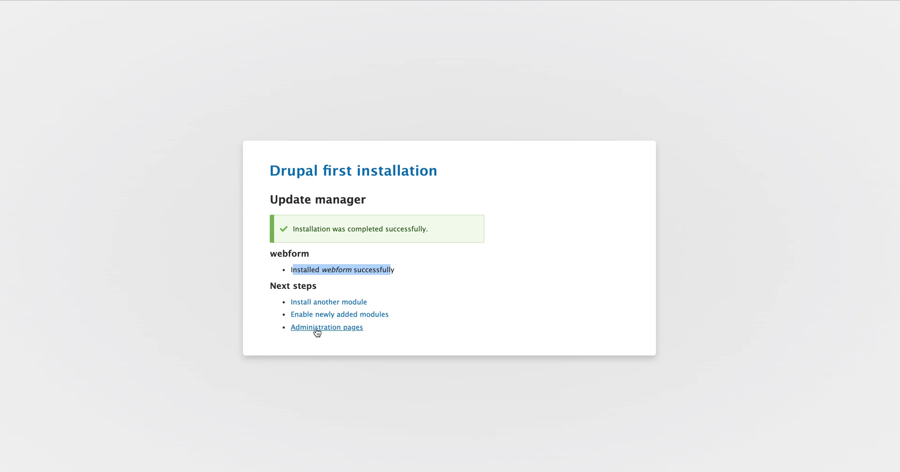
click(317, 327)
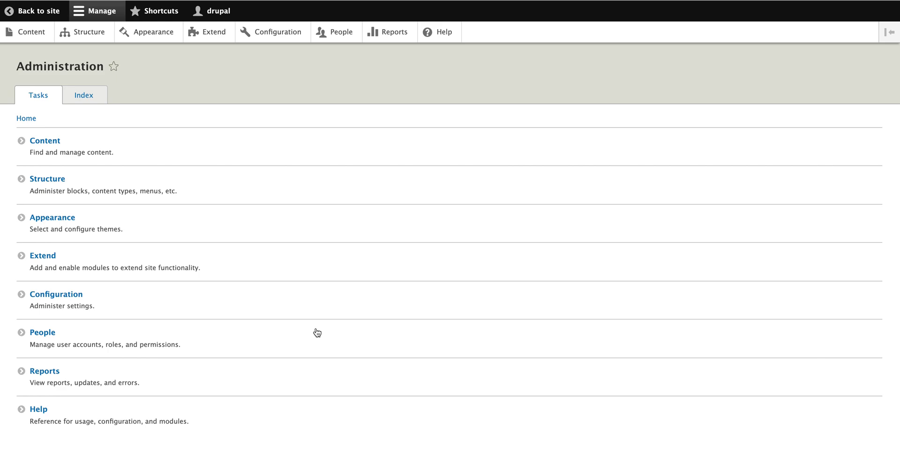
- Open the Extend page and filter the modules by 'webform'
click(203, 39)
click(99, 190)
text(webform)
scroll(97, 257, down, 1)
scroll(97, 258, down, 3)
- Collapse the Webform Demo, Example, Deprecated and Experimental groups, leaving only Webform expanded
click(23, 142)
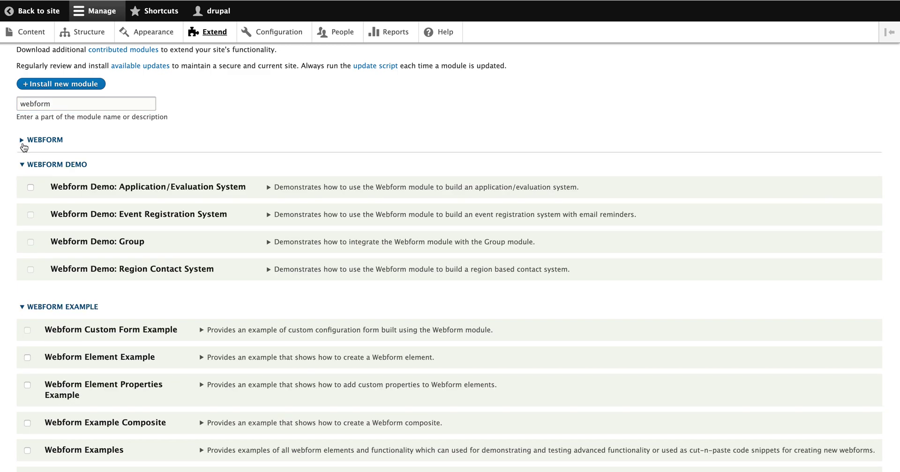
click(22, 164)
click(23, 189)
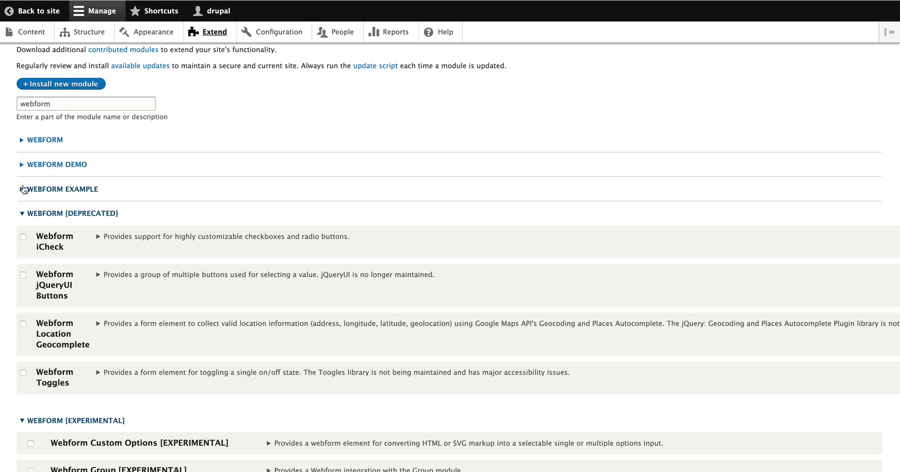
click(23, 213)
click(24, 284)
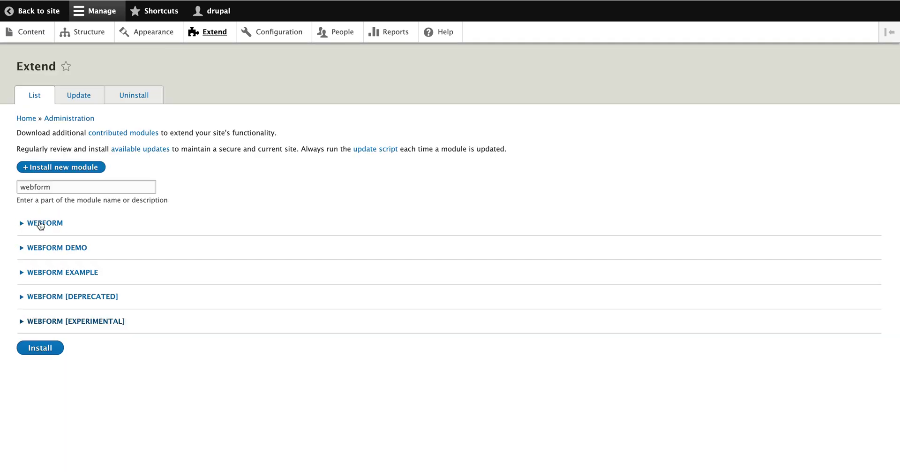
click(22, 223)
scroll(38, 272, down, 2)
scroll(38, 272, down, 1)
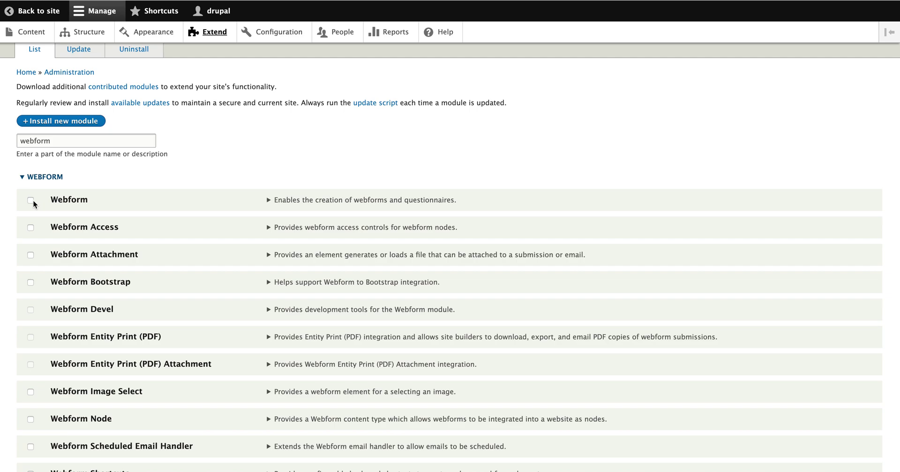
- Review the Webform module's details and its Required-by list
click(287, 200)
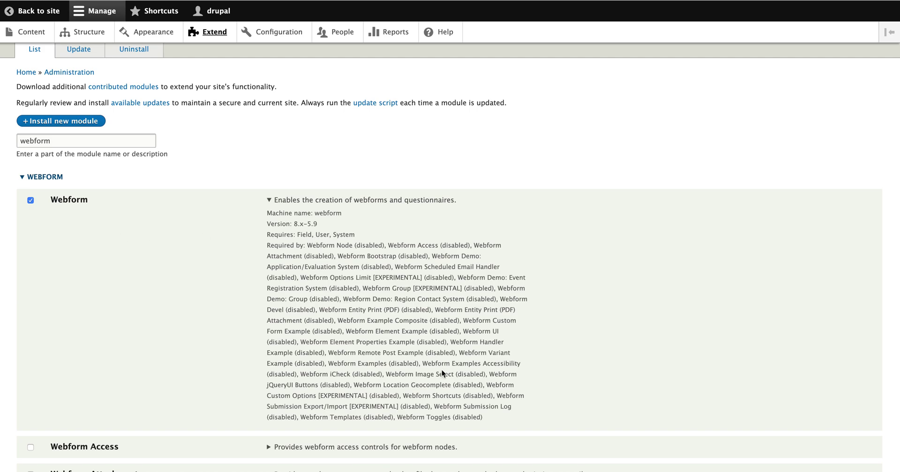
drag(485, 418, 267, 249)
click(23, 178)
- Expand the Webform Demo, Example, Deprecated and Experimental groups to review their modules
click(23, 248)
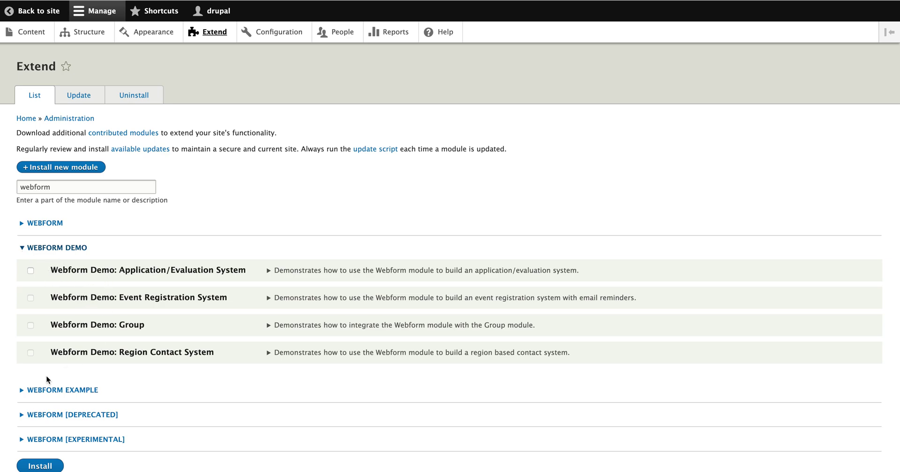
click(22, 391)
scroll(22, 391, down, 6)
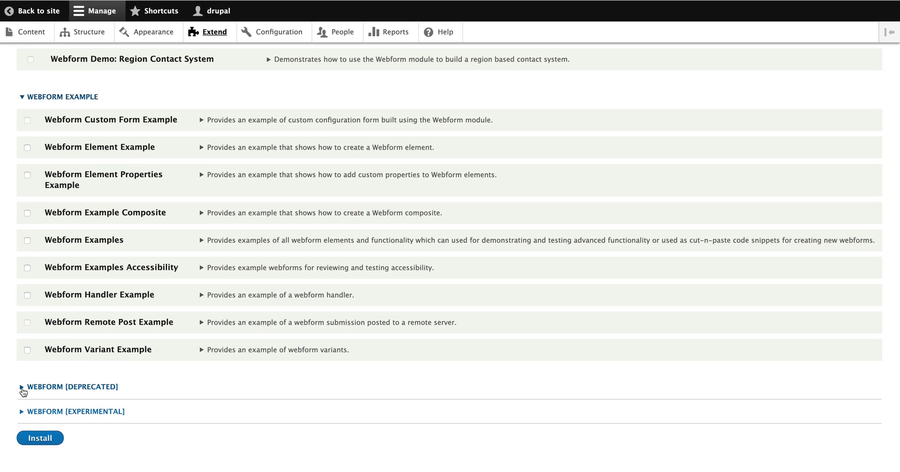
click(22, 388)
scroll(23, 392, down, 2)
scroll(22, 392, down, 3)
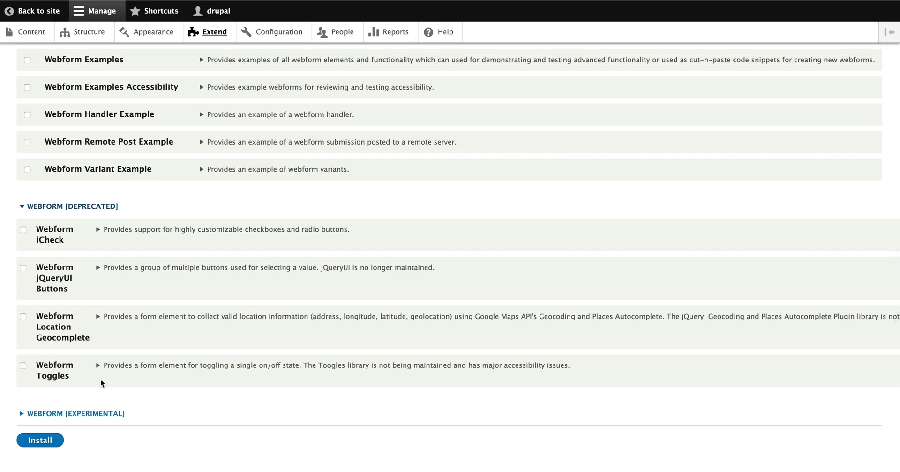
click(27, 414)
scroll(27, 419, down, 3)
scroll(75, 350, up, 10)
scroll(75, 348, up, 5)
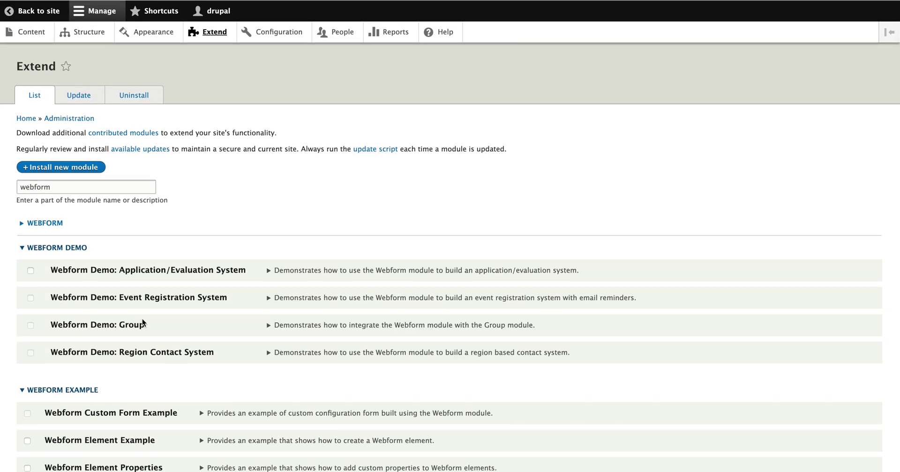
- Install the ticked Webform and Webform UI modules from the re-expanded Webform group
click(26, 223)
scroll(80, 306, down, 8)
scroll(79, 306, down, 5)
scroll(79, 305, up, 4)
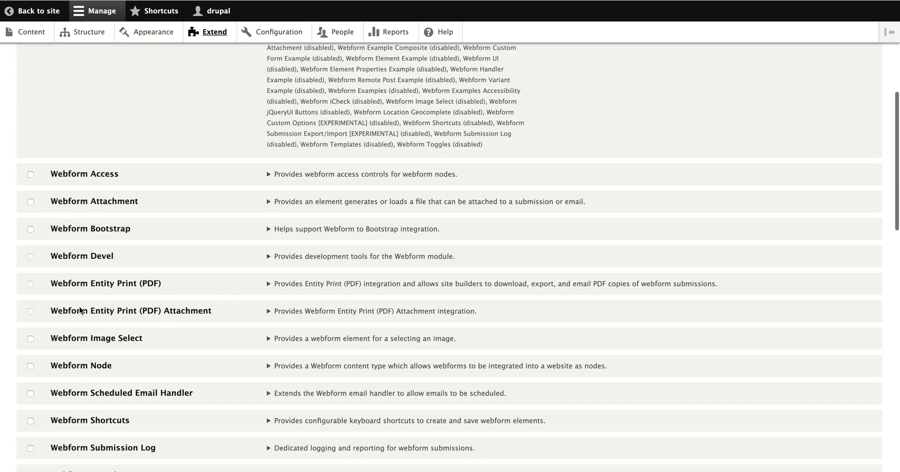
scroll(80, 305, up, 8)
scroll(80, 305, down, 12)
scroll(80, 306, down, 1)
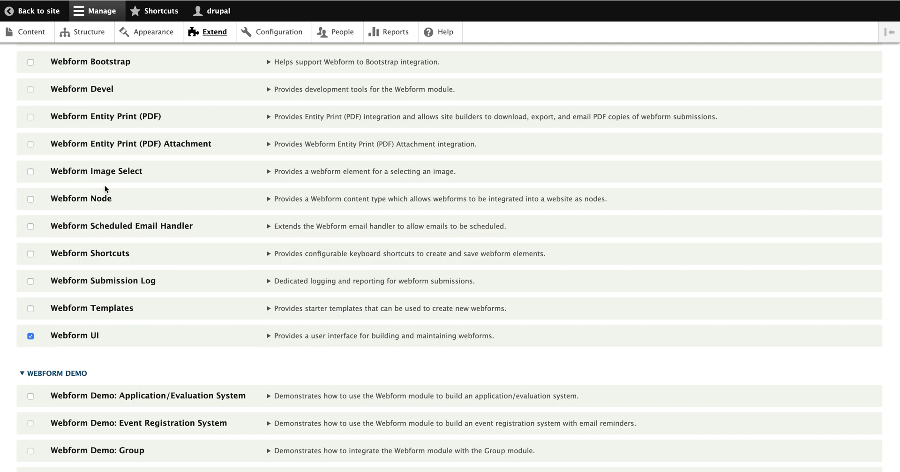
scroll(105, 184, down, 20)
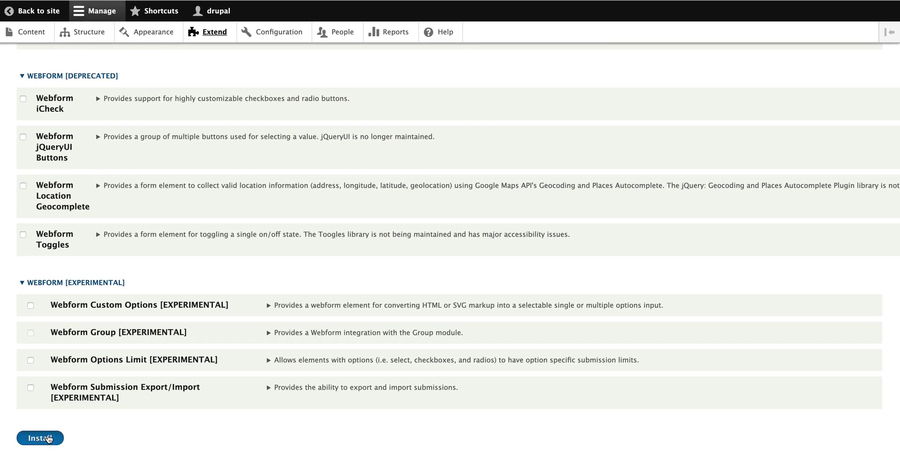
click(40, 437)
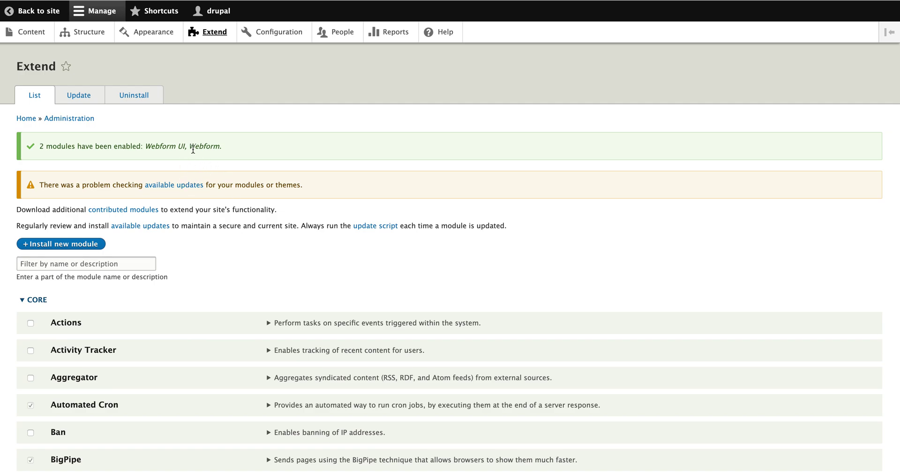
scroll(224, 206, down, 10)
scroll(225, 203, up, 10)
- Filter the module list by 'webfo' and show the Webform UI module's details
click(114, 263)
text(web)
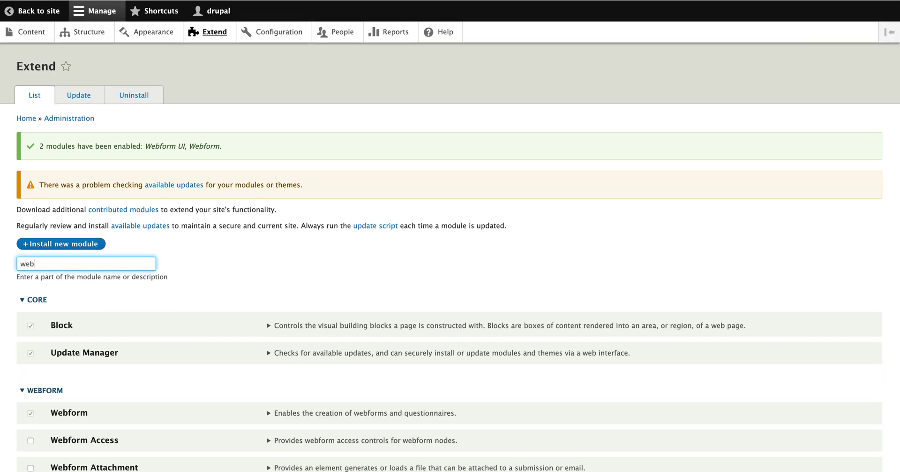
text(fo)
scroll(122, 312, down, 15)
scroll(122, 313, up, 4)
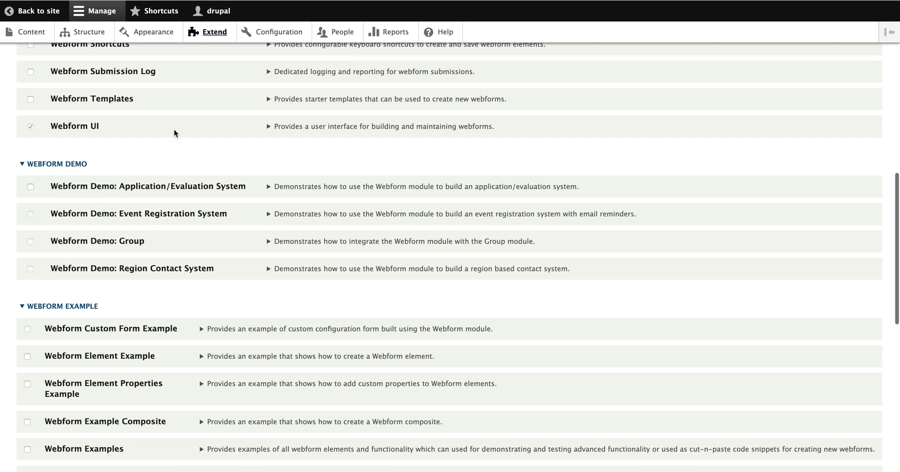
click(292, 124)
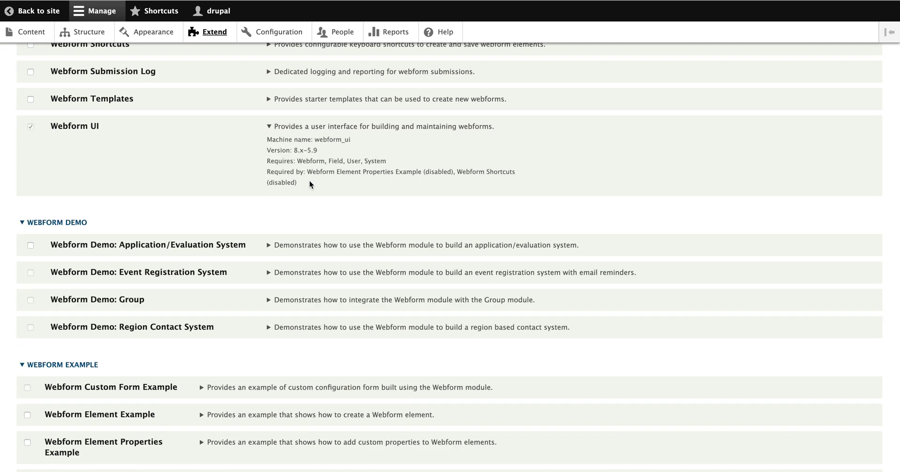
scroll(255, 219, up, 6)
scroll(253, 219, up, 5)
scroll(253, 218, down, 2)
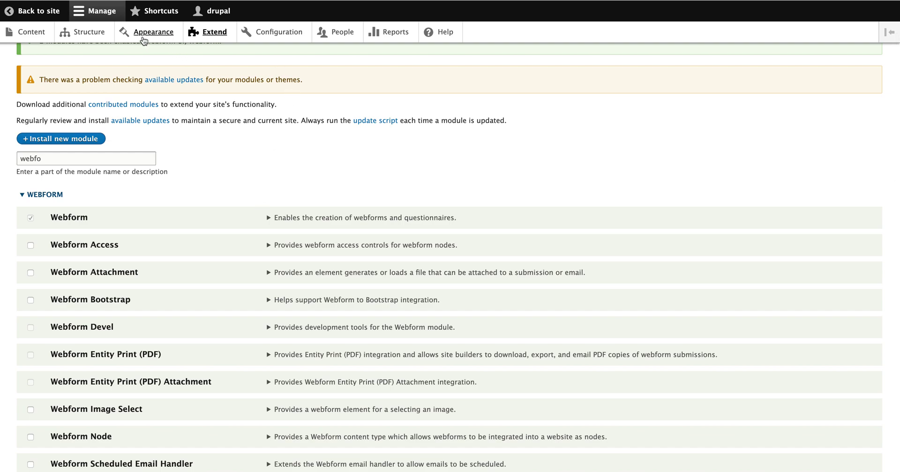
- Go to Structure > Webforms and start adding a new webform
click(98, 38)
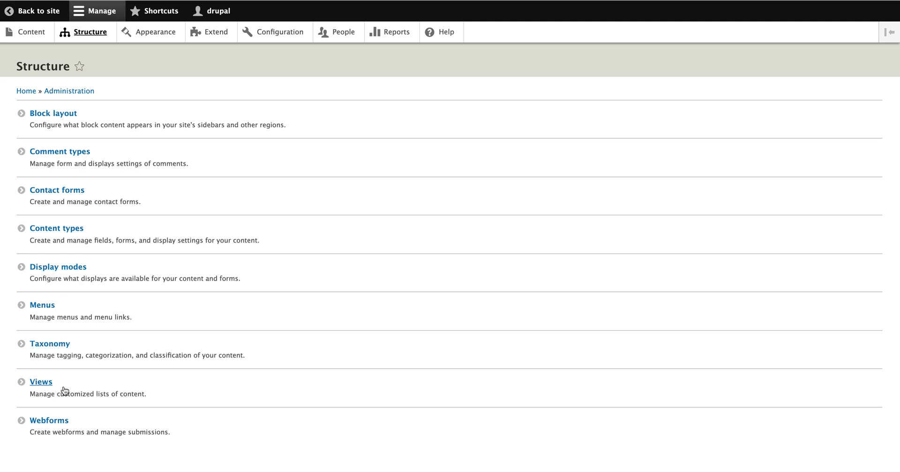
click(49, 421)
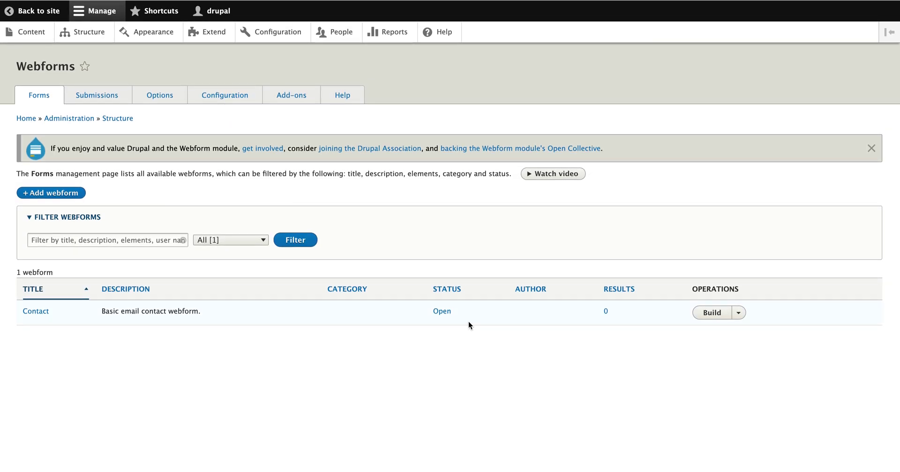
click(67, 193)
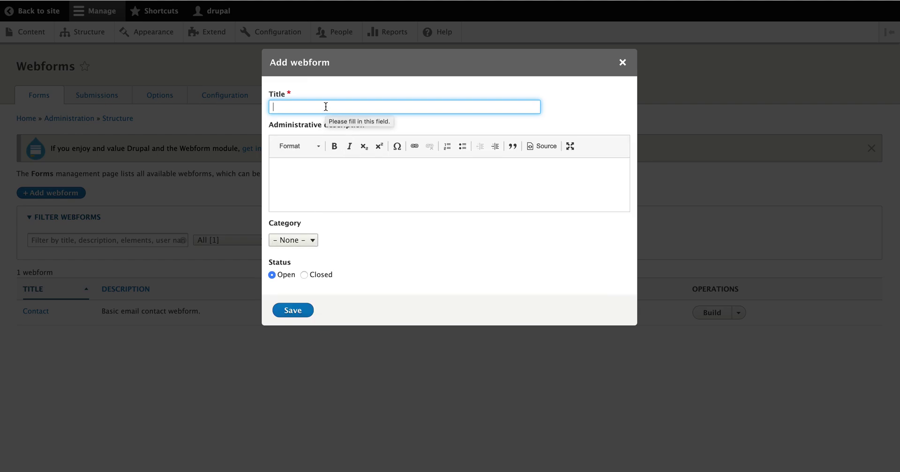
- Save a new webform titled 'subscribe' with category None and status Open
text(sub)
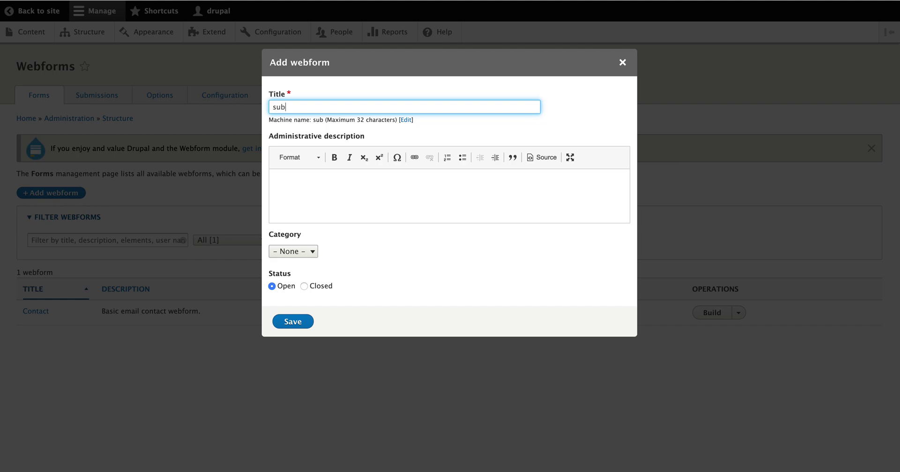
text(scr)
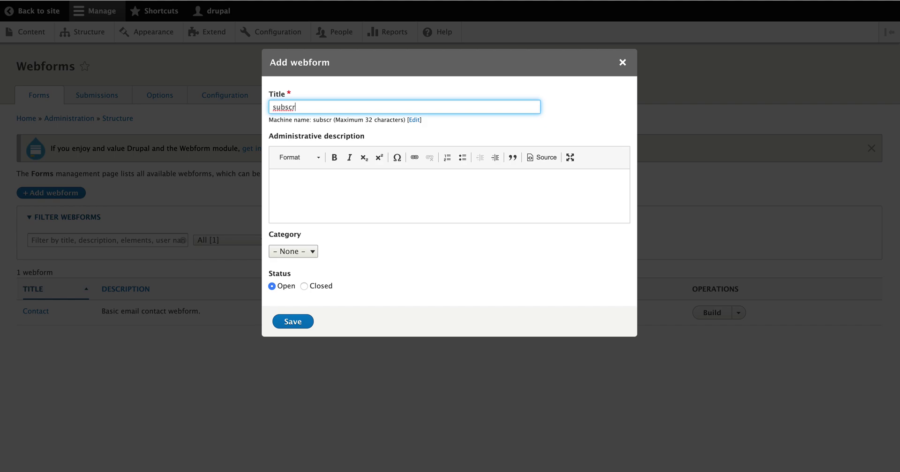
text(ibe)
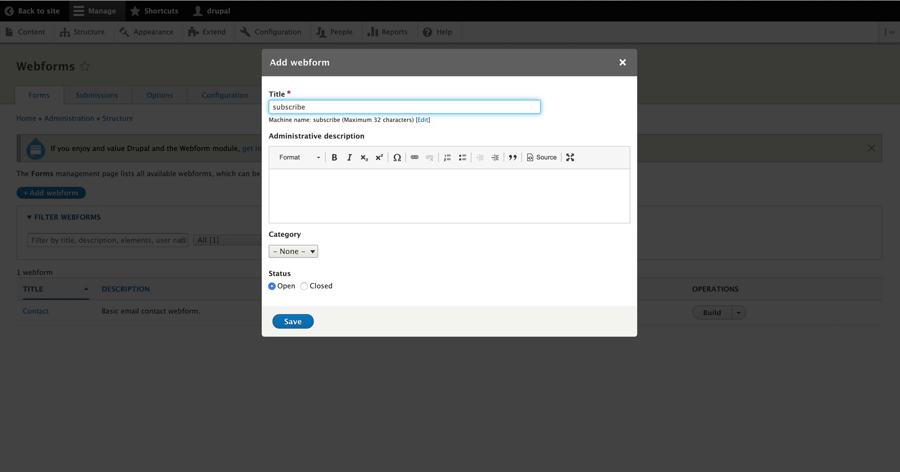
click(336, 217)
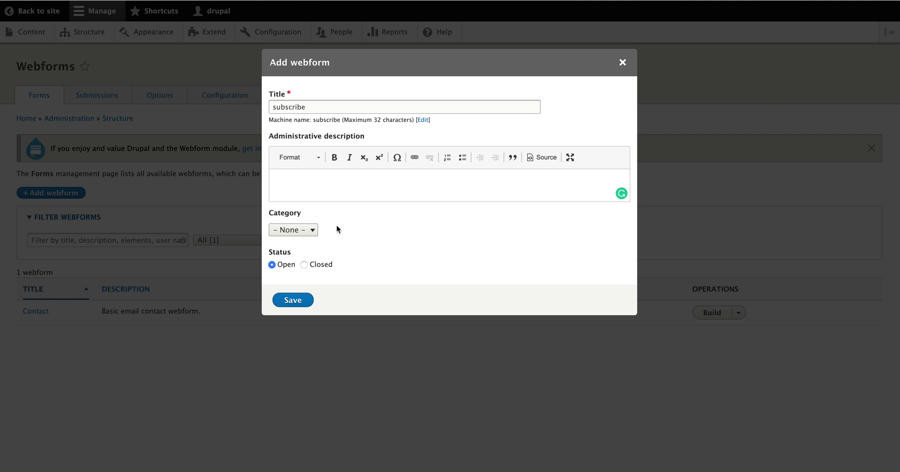
click(313, 229)
click(356, 232)
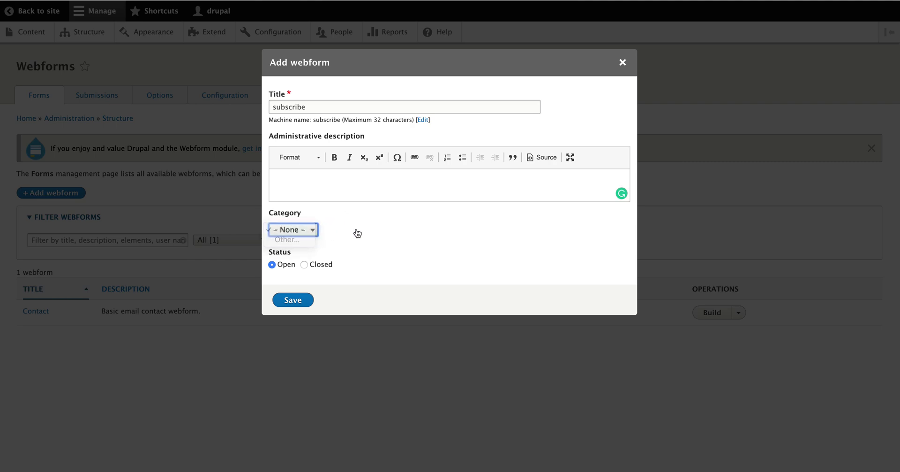
click(295, 301)
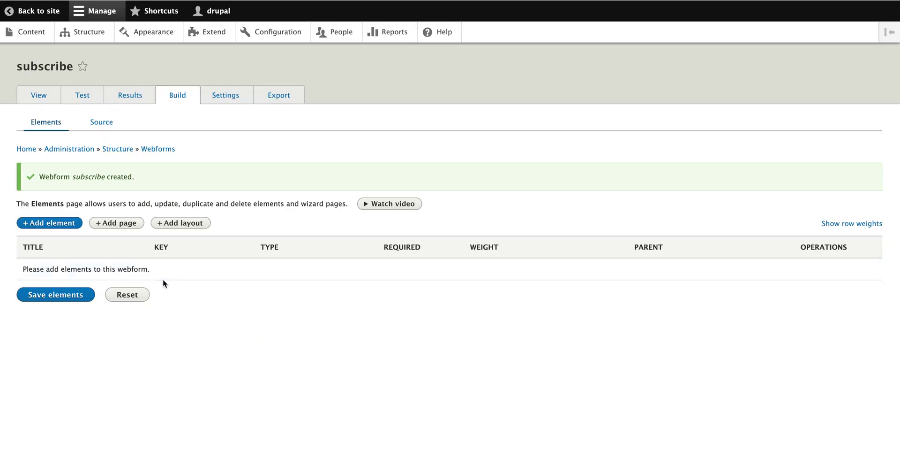
- Check the subscribe webform's YAML source and save its still-empty elements
click(112, 123)
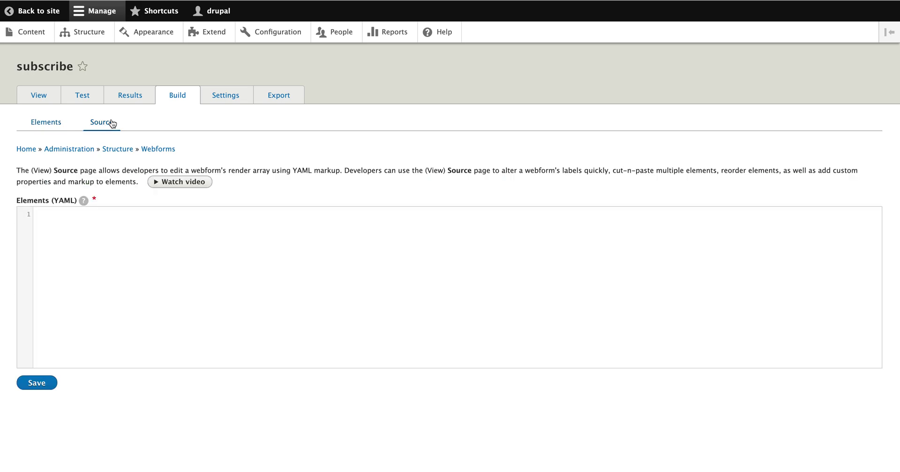
click(52, 122)
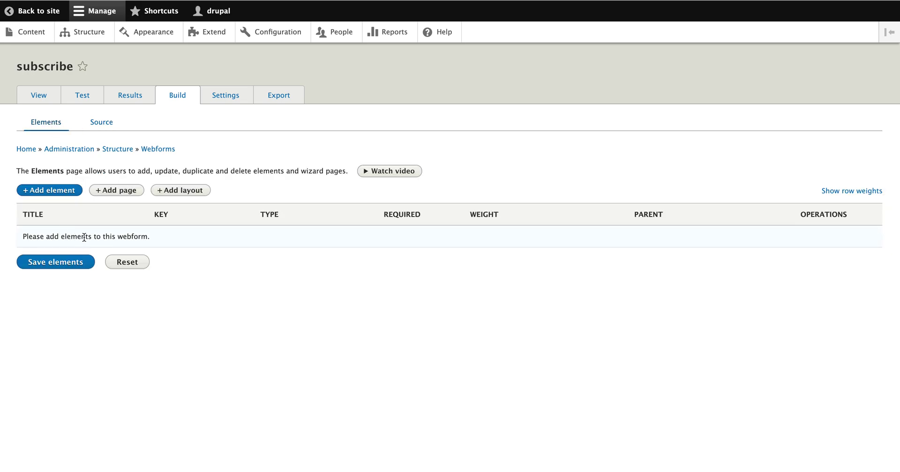
click(55, 265)
- Visit the subscribe webform's View, Test and Results pages
click(39, 96)
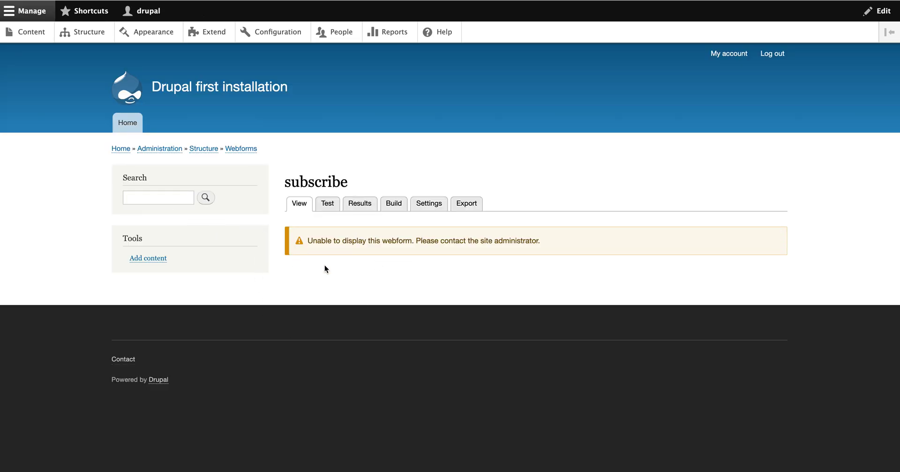
click(328, 206)
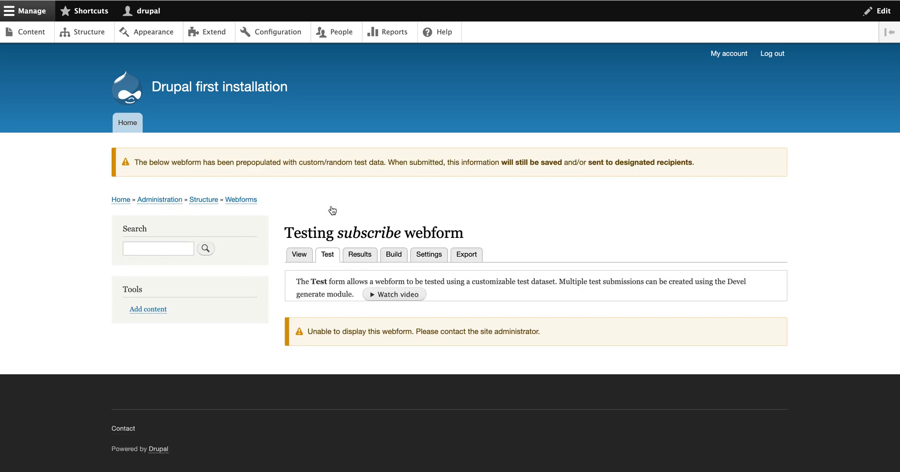
click(361, 255)
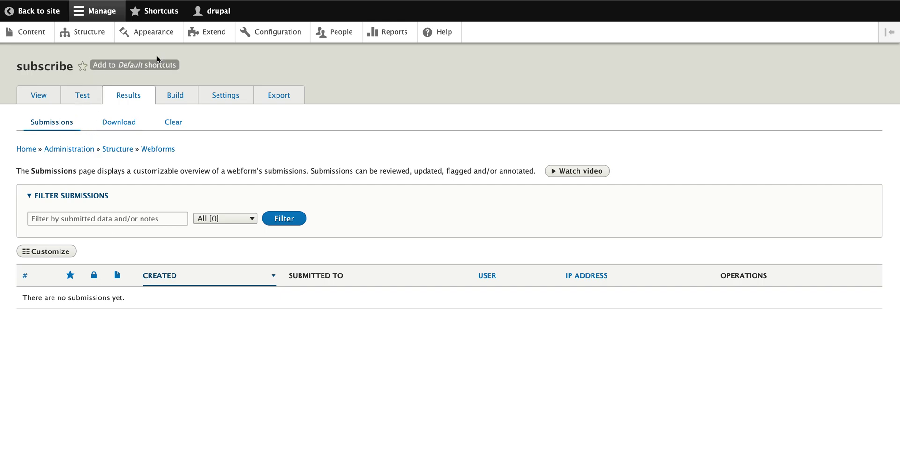
- Filter the Extend module list for 'webform' to confirm it is enabled, then clear the filter
click(210, 37)
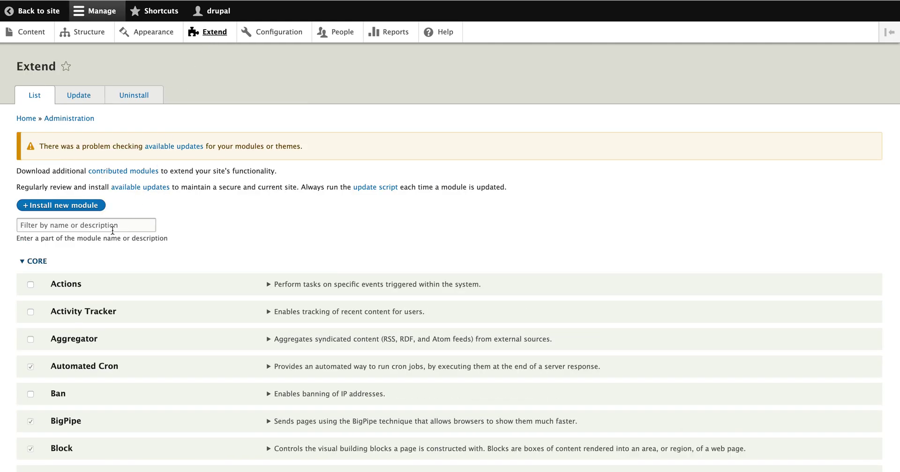
click(113, 226)
text(webfor)
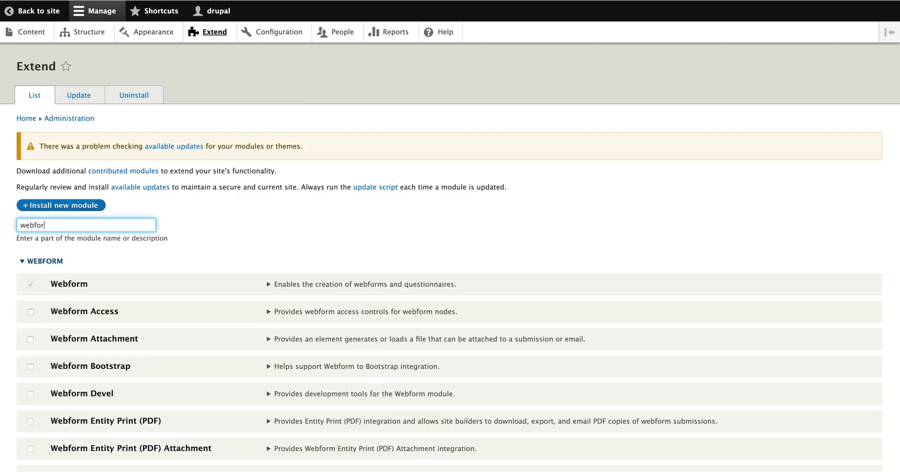
text(m)
scroll(128, 281, down, 15)
scroll(129, 280, down, 8)
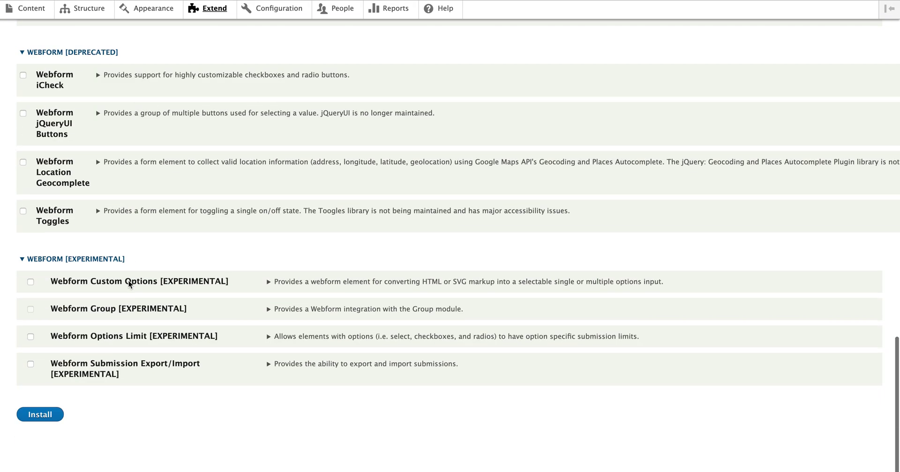
scroll(129, 281, up, 12)
scroll(129, 284, up, 15)
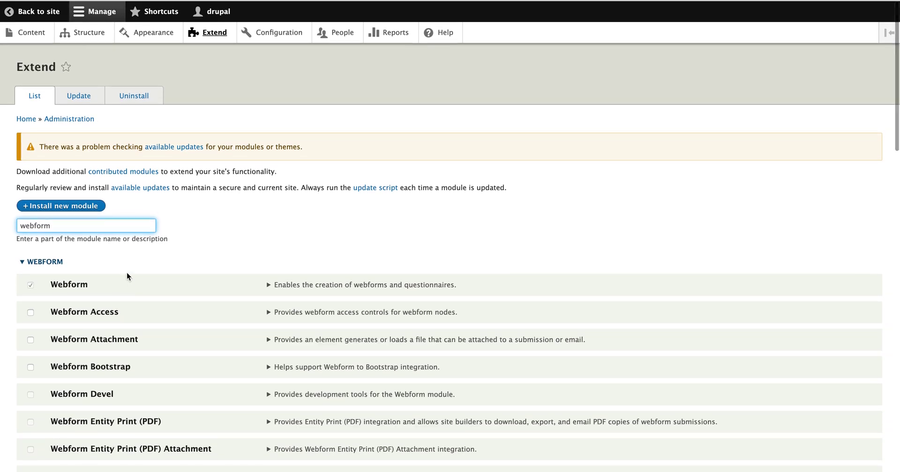
drag(96, 226, 1, 230)
key(BackSpace)
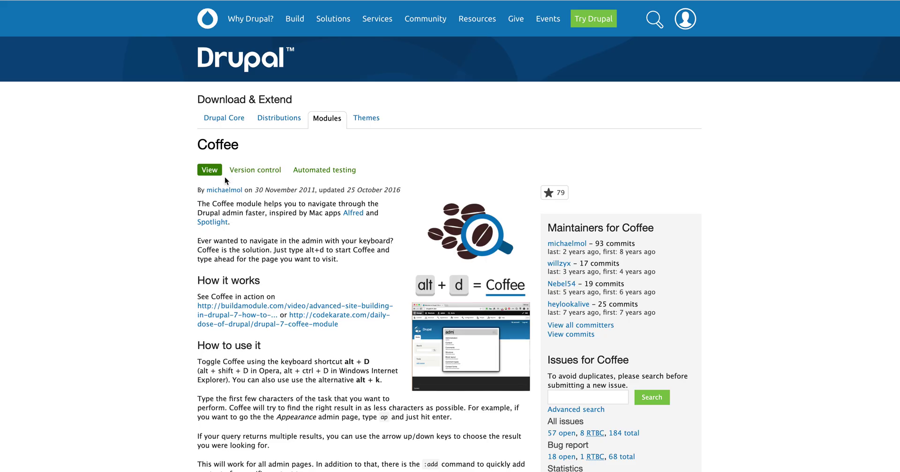
- Copy the download link of Coffee's 8.x-1.0-beta2 tar.gz release from its drupal.org page
scroll(224, 176, down, 15)
scroll(225, 176, down, 2)
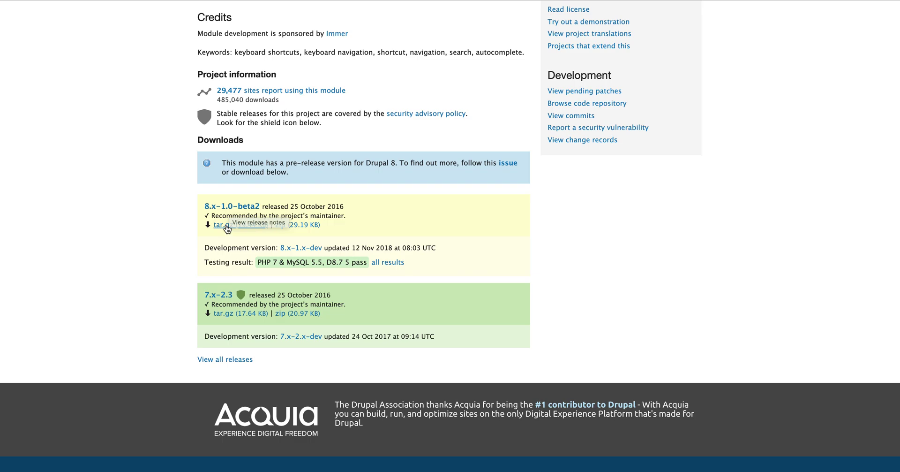
right_click(227, 228)
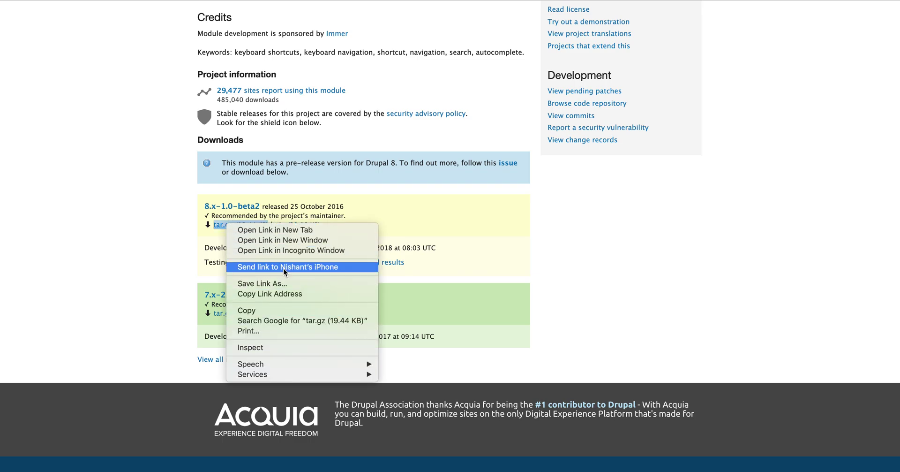
click(281, 294)
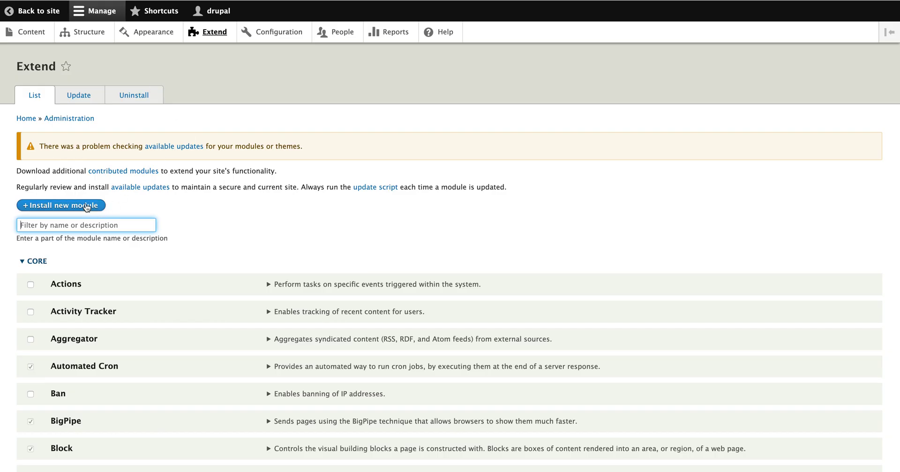
- Install the Coffee module by pasting its copied tar.gz URL into the Install new module form
click(86, 206)
click(125, 145)
text(https://ftp.drupal.org/files/projects/coffee-8.x-1.0-beta2.tar.gz)
click(61, 239)
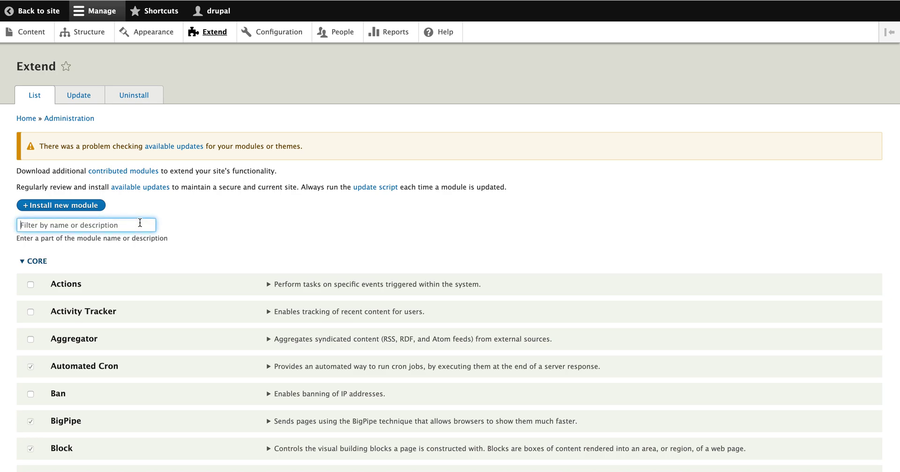
- Filter the Extend list for 'cof', tick Coffee and enable it
text(coofi)
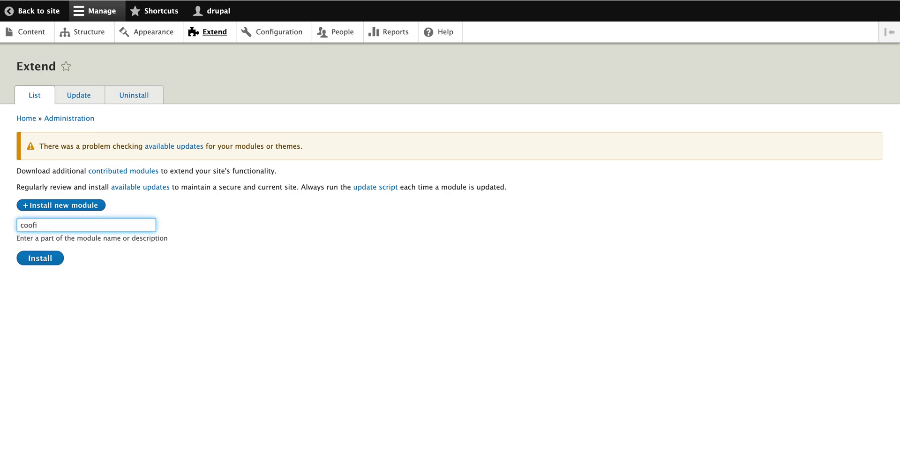
key(BackSpace)
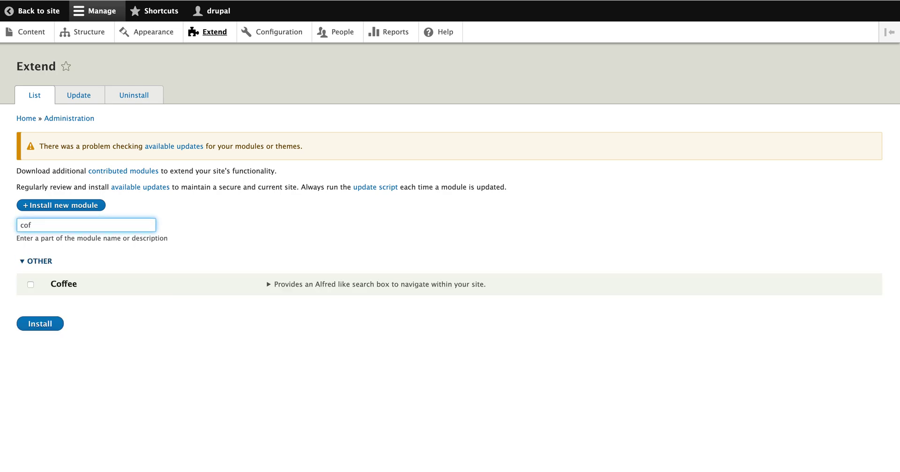
click(271, 286)
click(54, 288)
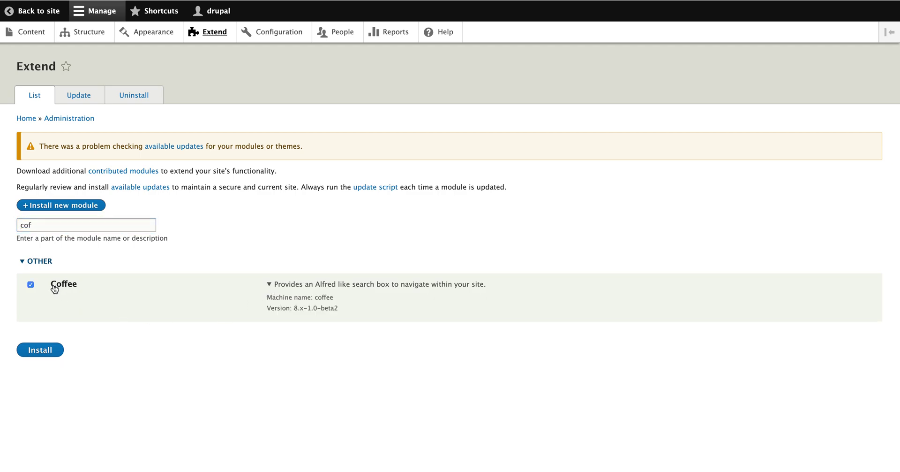
click(46, 352)
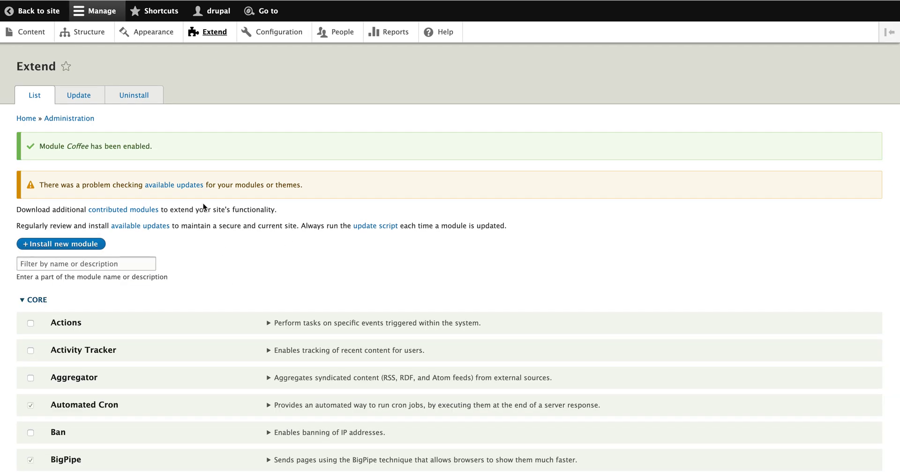
- Browse the Content, Structure and Appearance admin pages after briefly opening the Go-to search
click(257, 13)
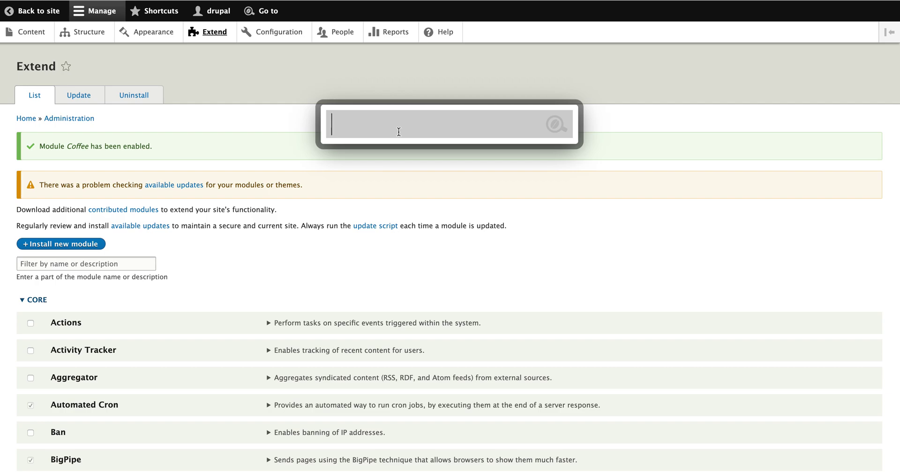
click(270, 84)
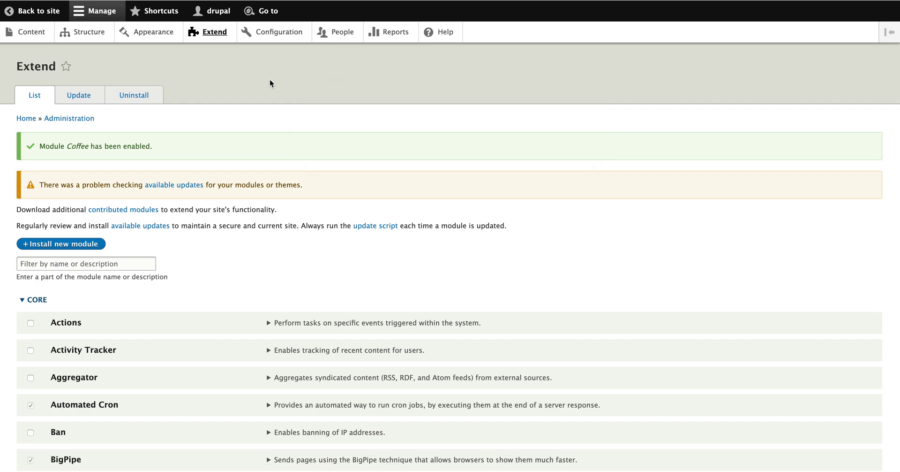
click(29, 32)
click(75, 34)
click(161, 37)
- Jump to the Configuration page using the Coffee Go-to search
click(262, 14)
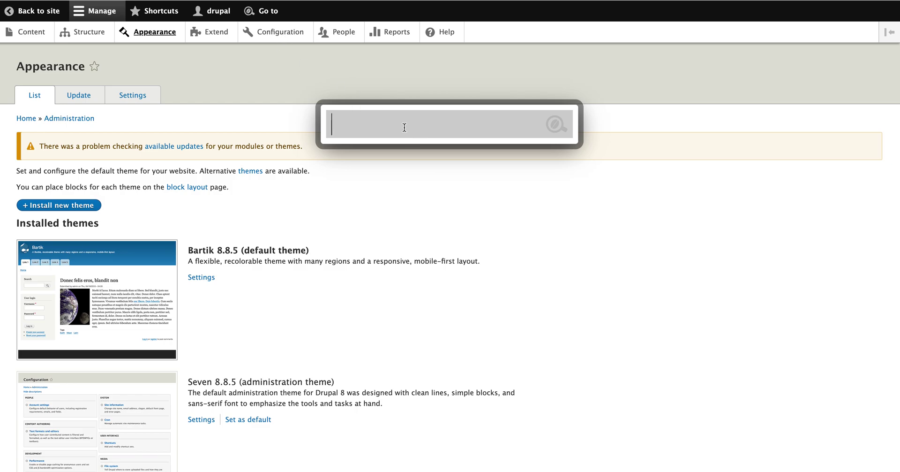
text(con)
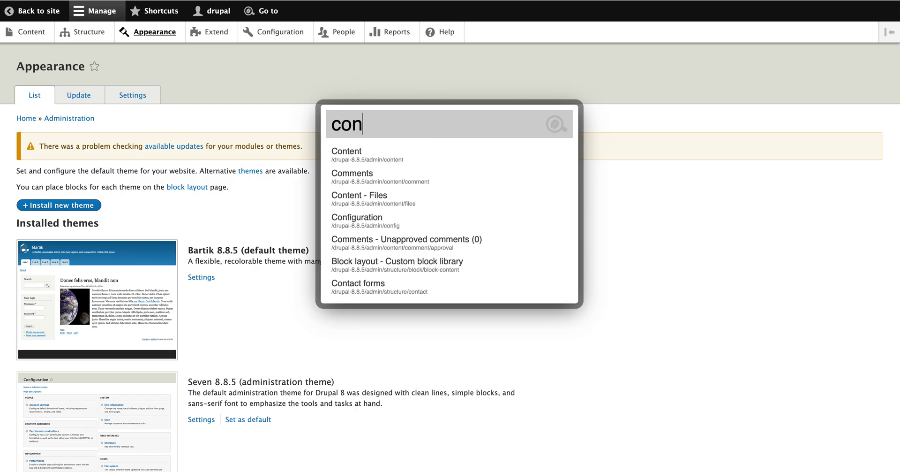
text(figr)
key(BackSpace)
click(398, 155)
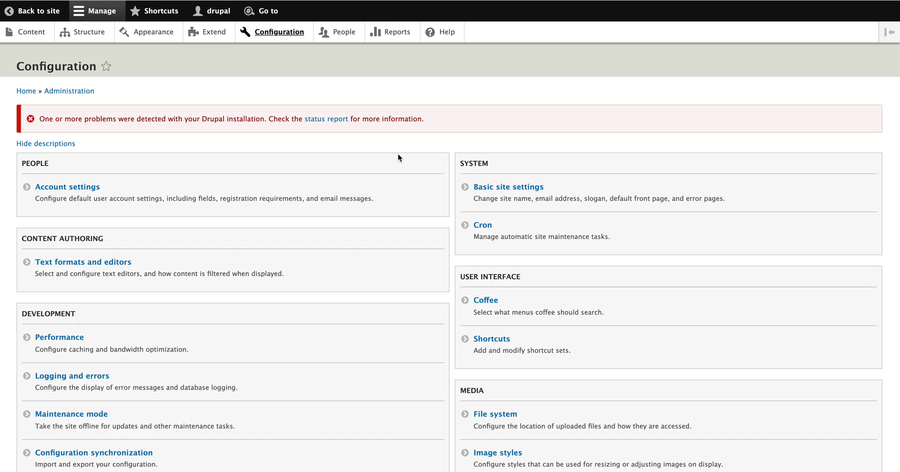
- Go to the Extend page via Go-to search 'exte' and bookmark it
click(264, 10)
text(exte)
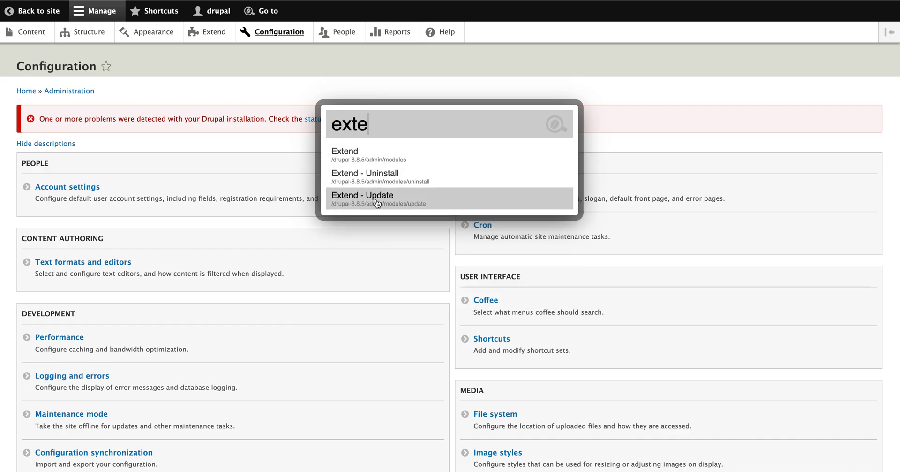
click(361, 158)
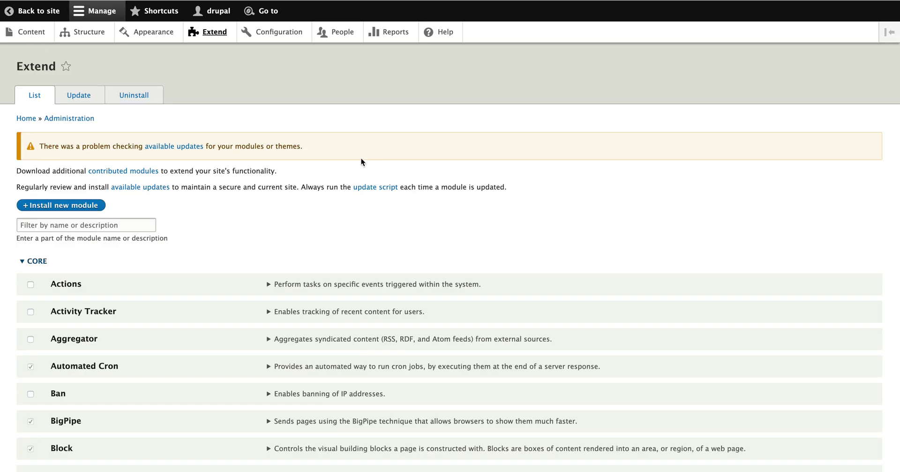
scroll(308, 210, down, 15)
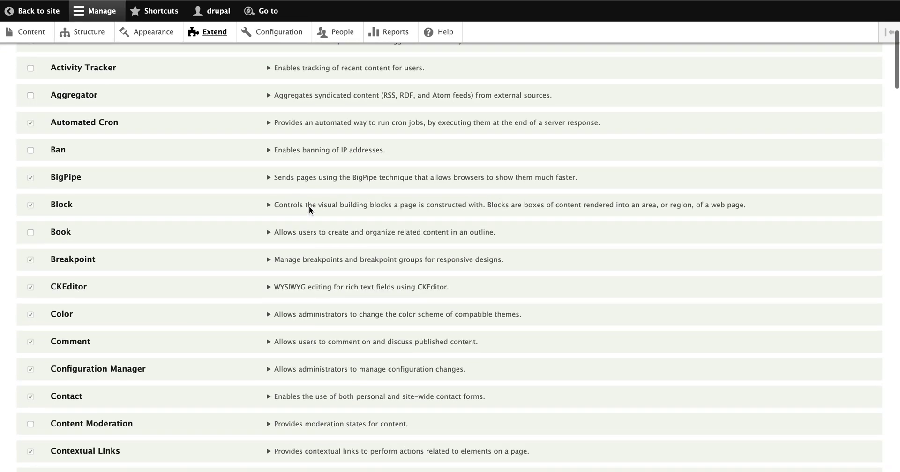
scroll(309, 206, down, 10)
scroll(309, 206, up, 20)
scroll(308, 207, down, 1)
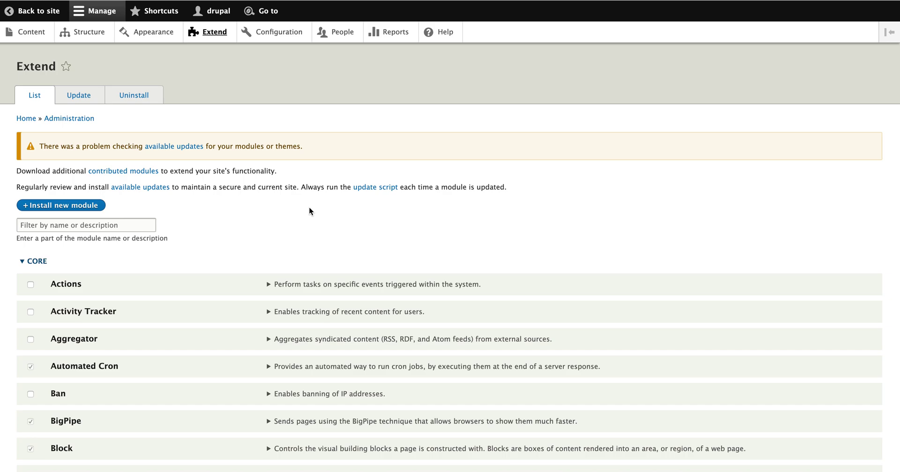
key(ctrl+d)
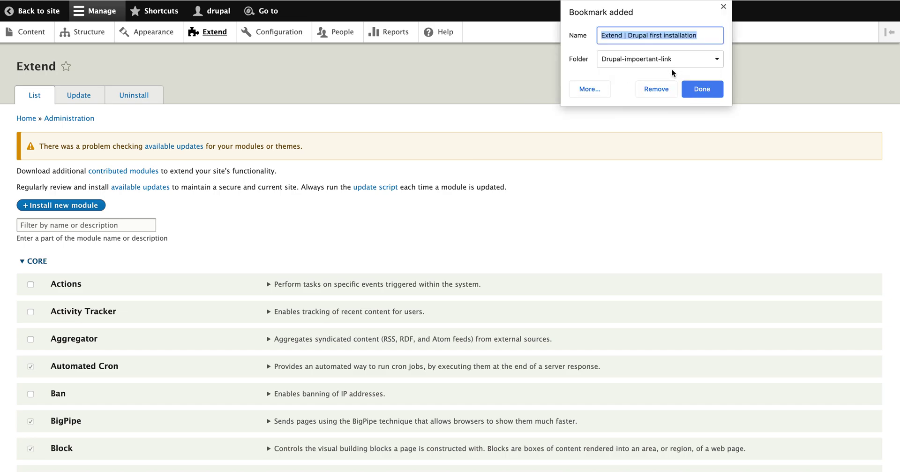
click(655, 85)
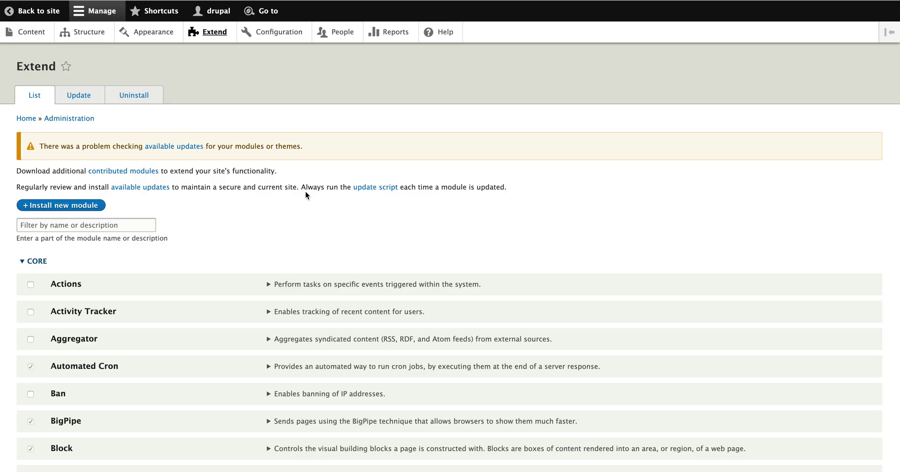
scroll(305, 196, down, 2)
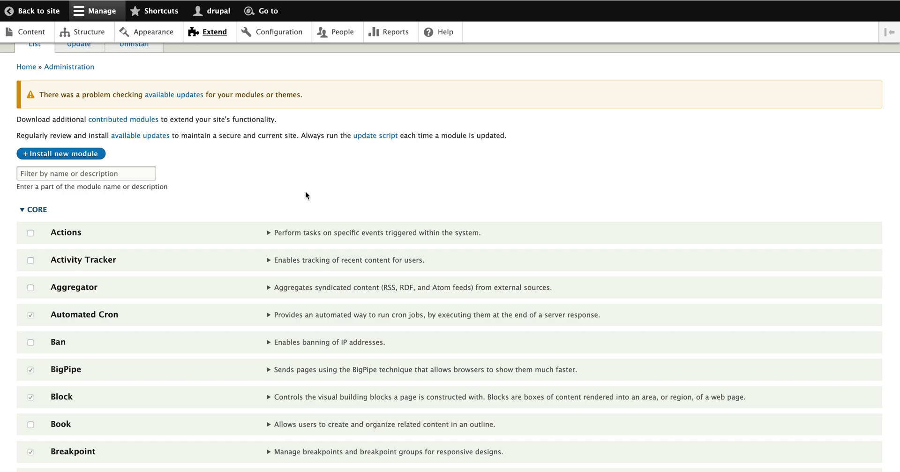
- Search 'color' in the Go-to box and open the first matching admin page
key(alt+d)
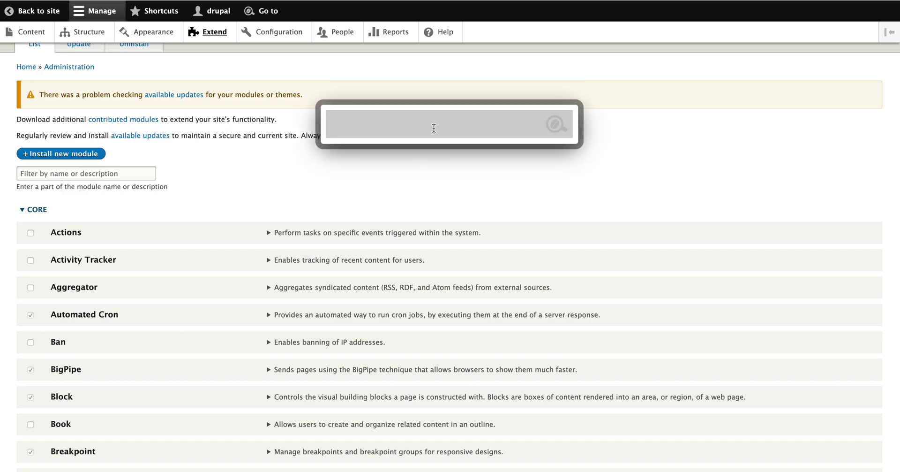
scroll(381, 128, down, 4)
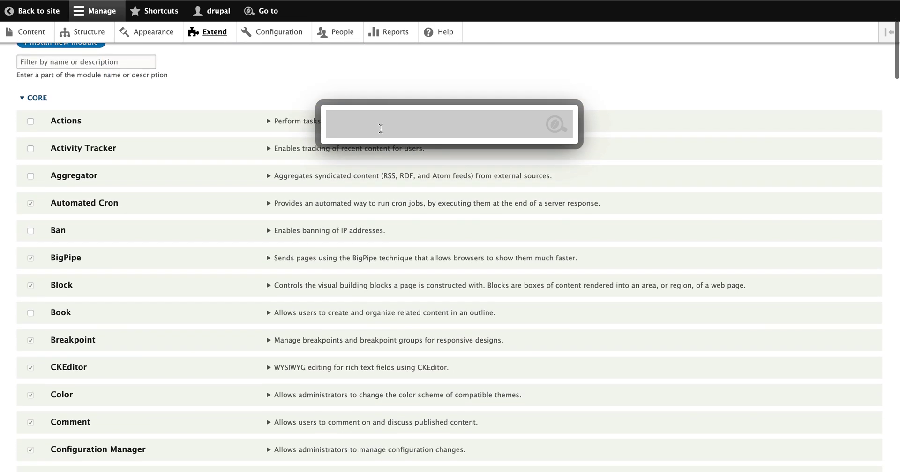
scroll(88, 330, down, 2)
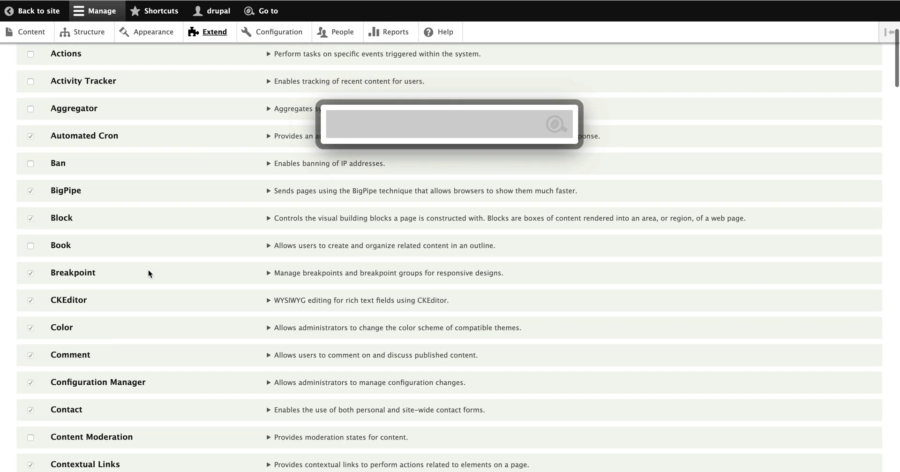
text(col)
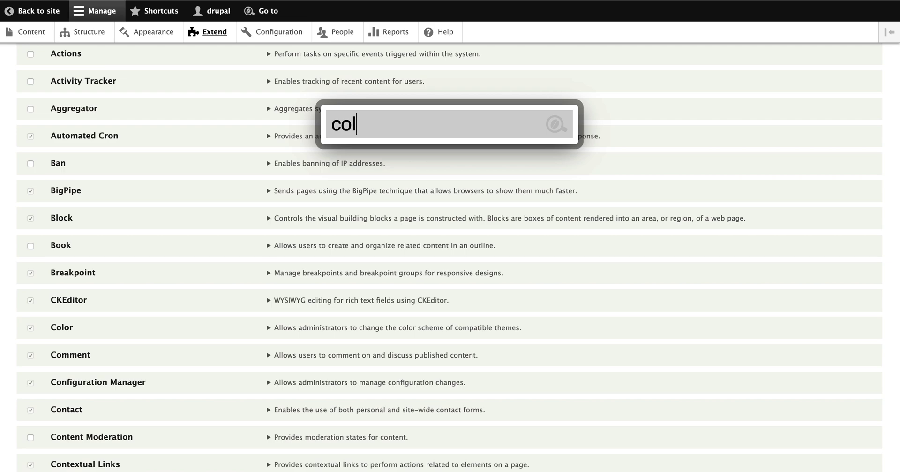
text(or)
key(Return)
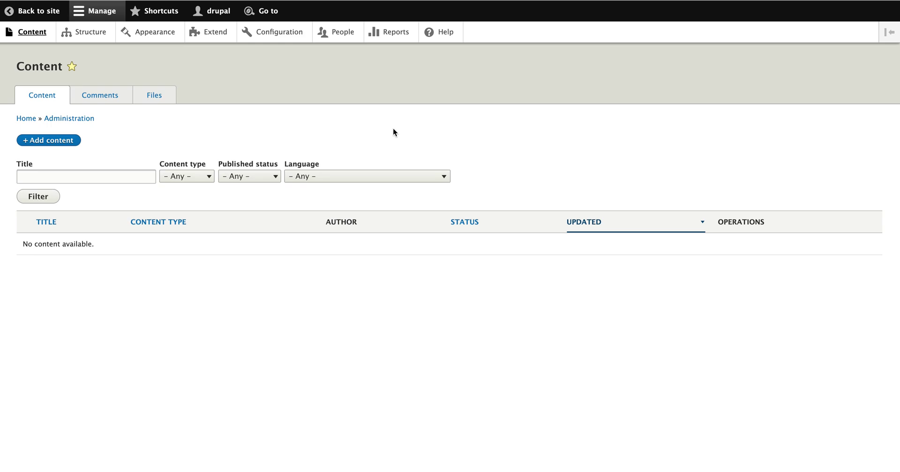
- Jump to People - Roles via Go-to search 'peop', then return to the Extend module list
key(alt+d)
text(per)
key(BackSpace)
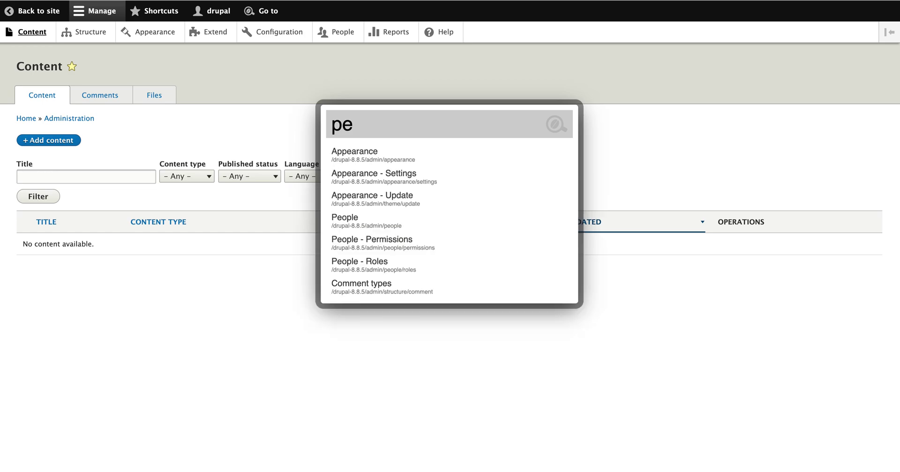
text(op)
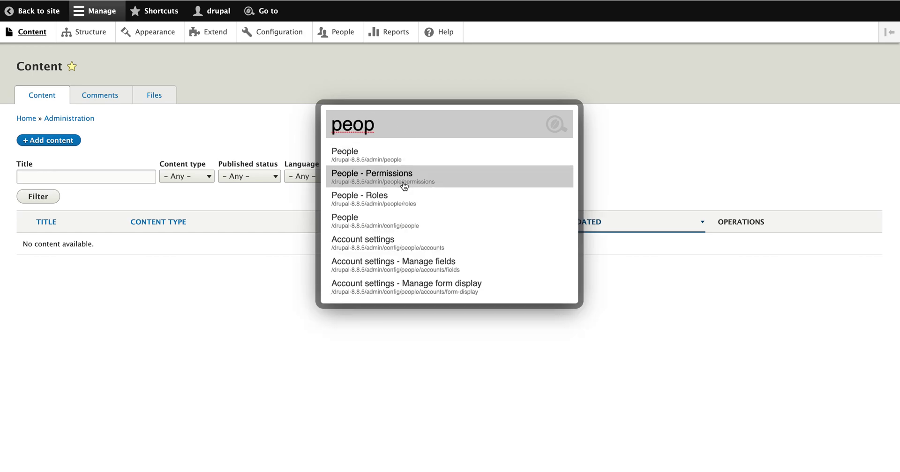
click(402, 198)
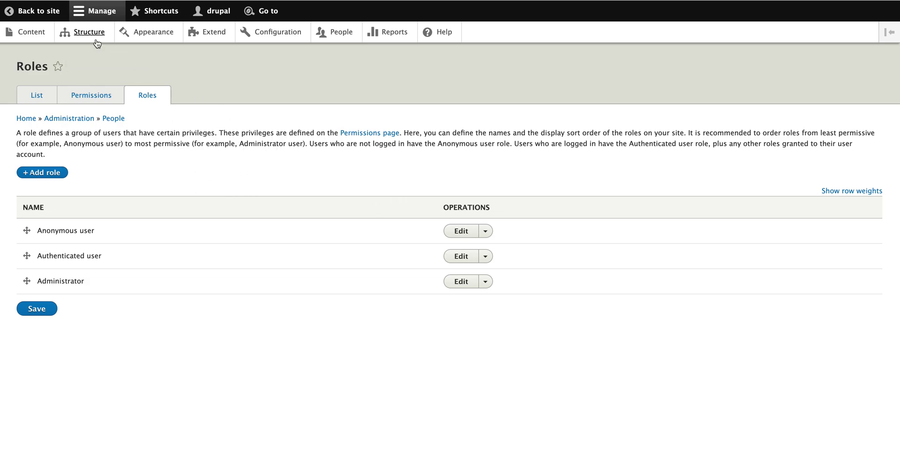
click(222, 45)
scroll(191, 195, down, 2)
- Filter the module list for 'coff', then load the drupal.org homepage in a new tab
click(133, 165)
text(coff)
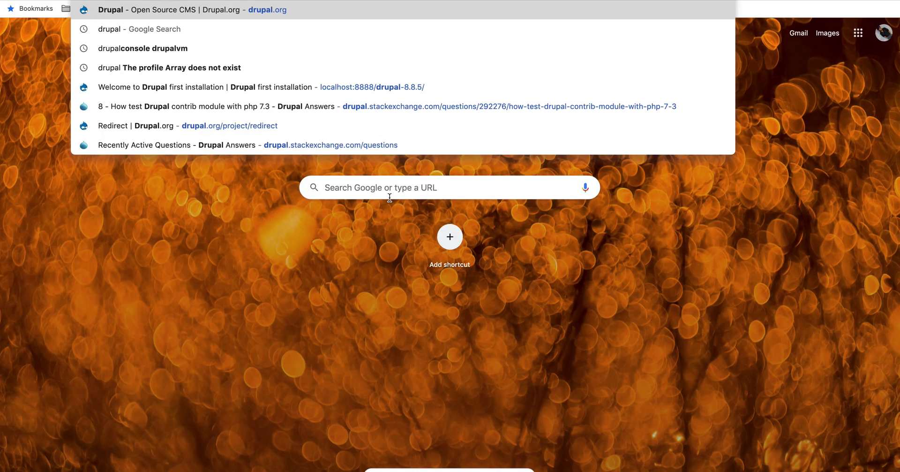
key(Escape)
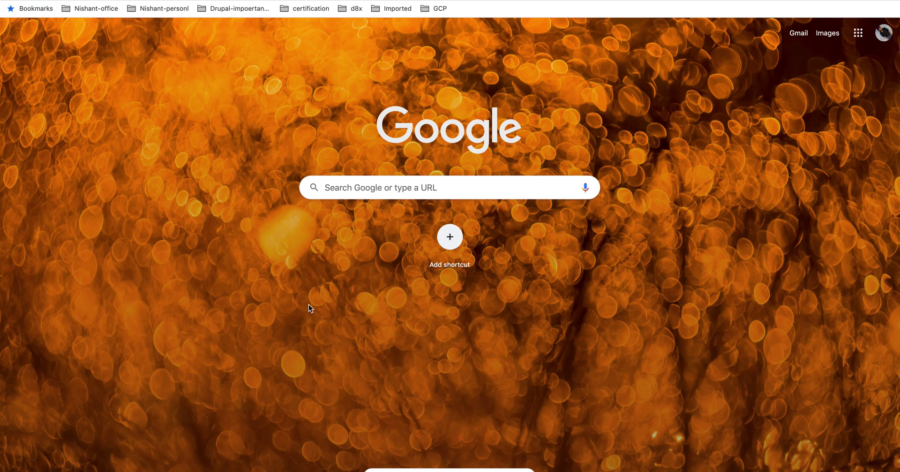
key(Return)
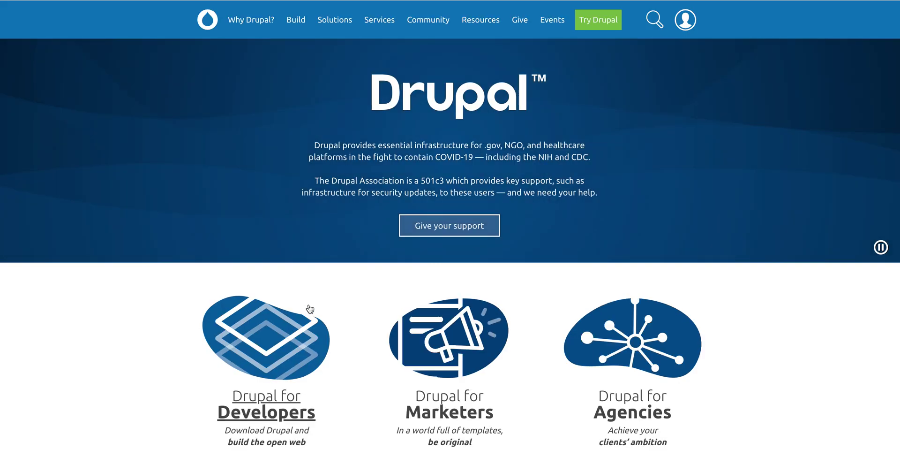
- Search drupal.org for 'module' using the site search field
scroll(310, 308, down, 1)
scroll(310, 308, up, 1)
scroll(310, 309, down, 10)
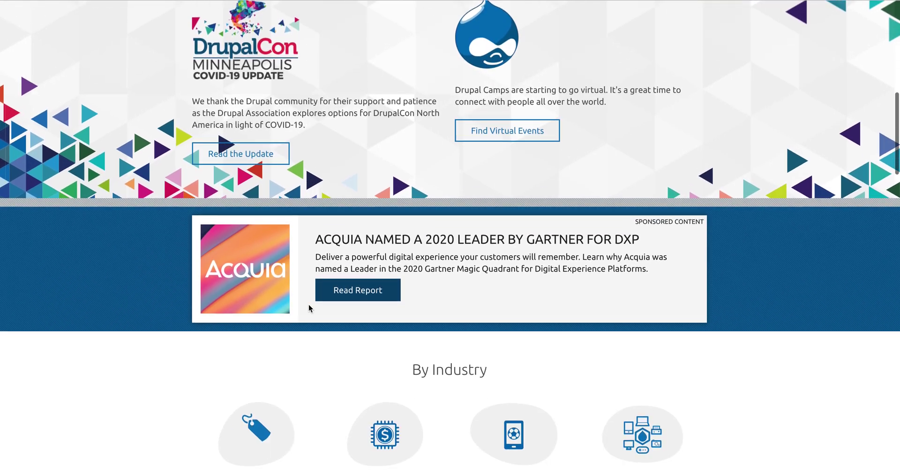
scroll(309, 305, up, 10)
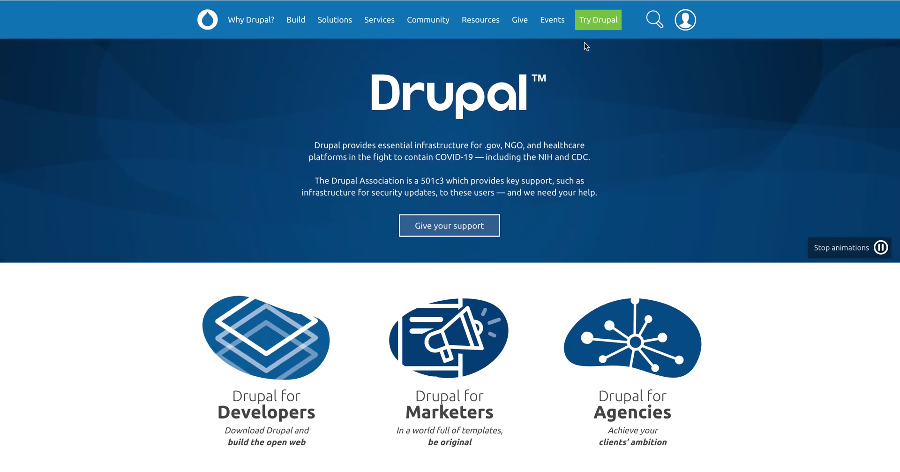
click(650, 20)
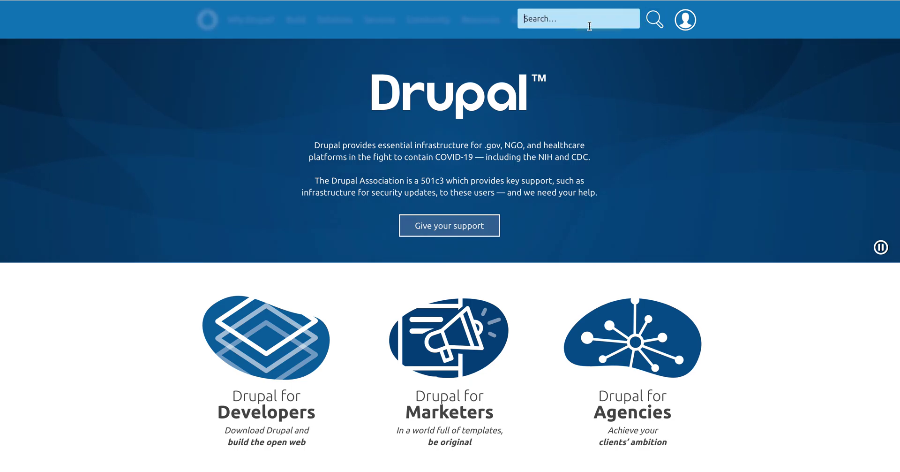
text(module)
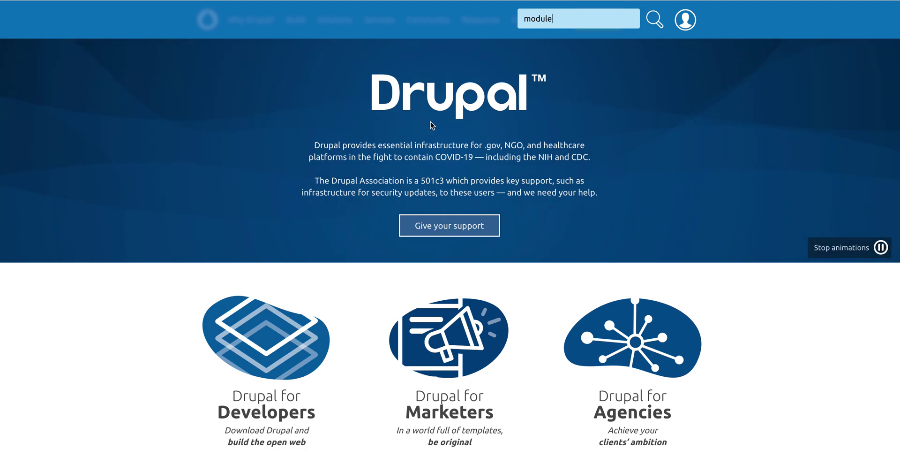
key(Return)
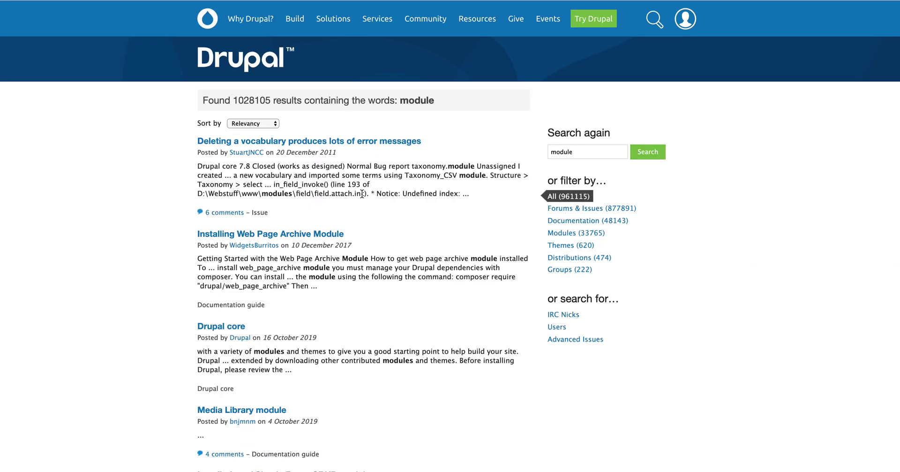
- Look at the Quiz types documentation page, return to the search results, and dismiss the battery notification
scroll(361, 192, down, 10)
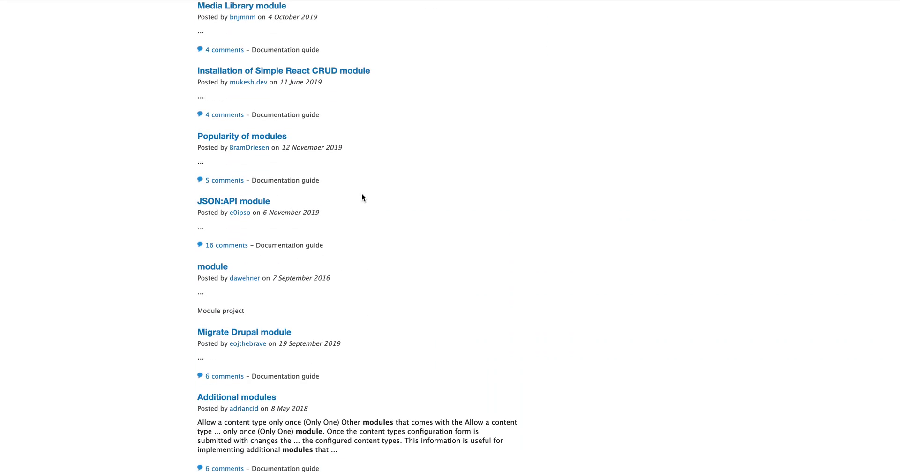
scroll(361, 193, down, 8)
scroll(362, 194, down, 7)
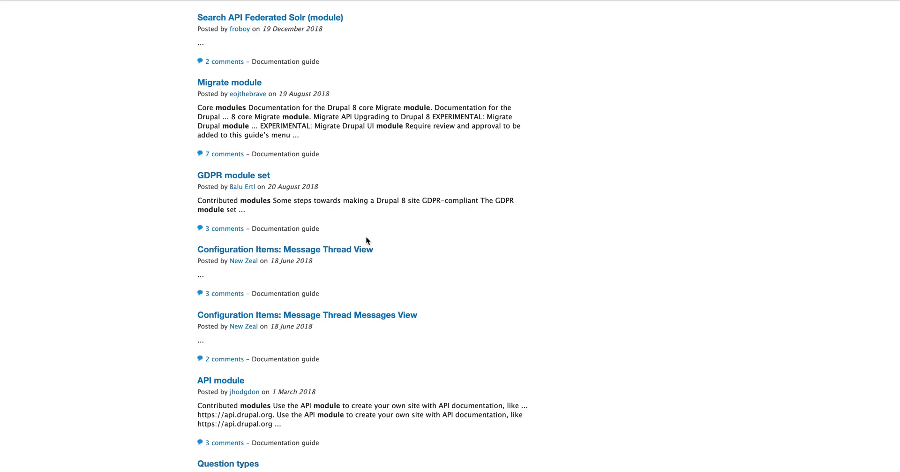
scroll(366, 239, down, 6)
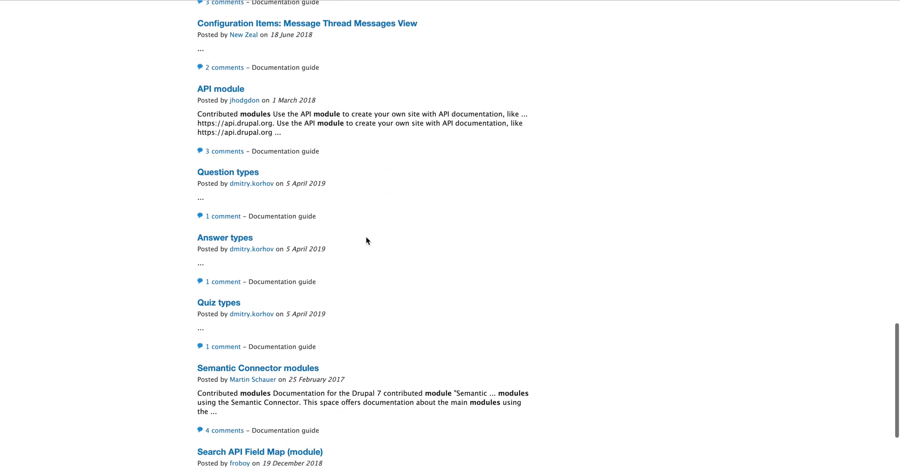
click(237, 305)
scroll(237, 301, down, 1)
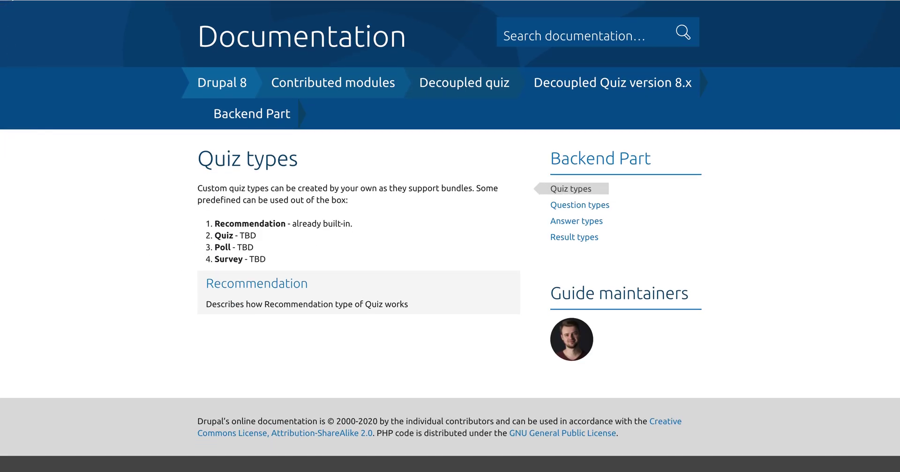
key(alt+Left)
scroll(32, 252, down, 5)
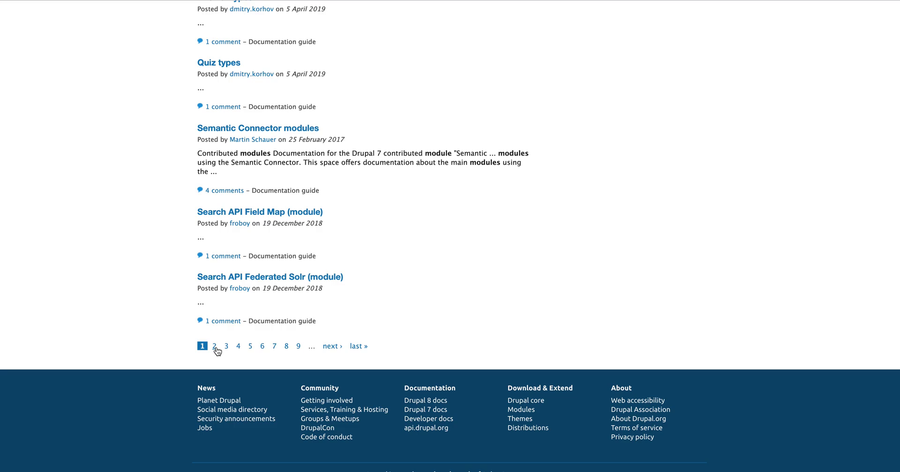
scroll(217, 348, down, 10)
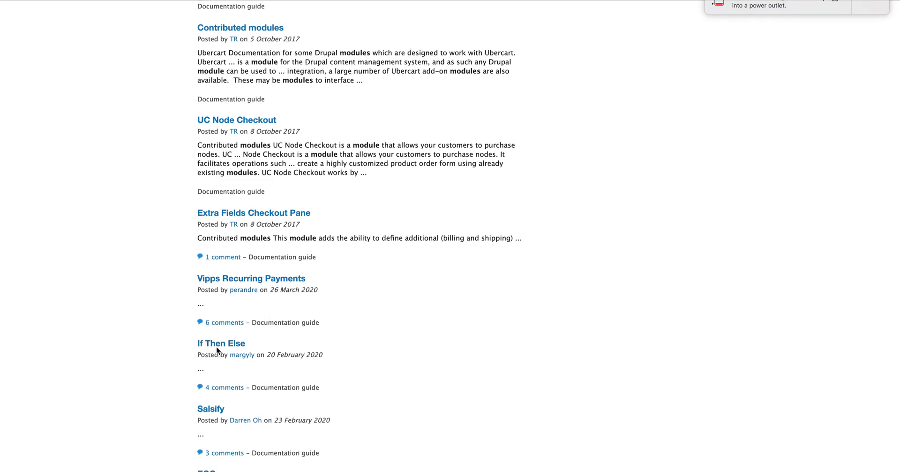
scroll(217, 348, up, 10)
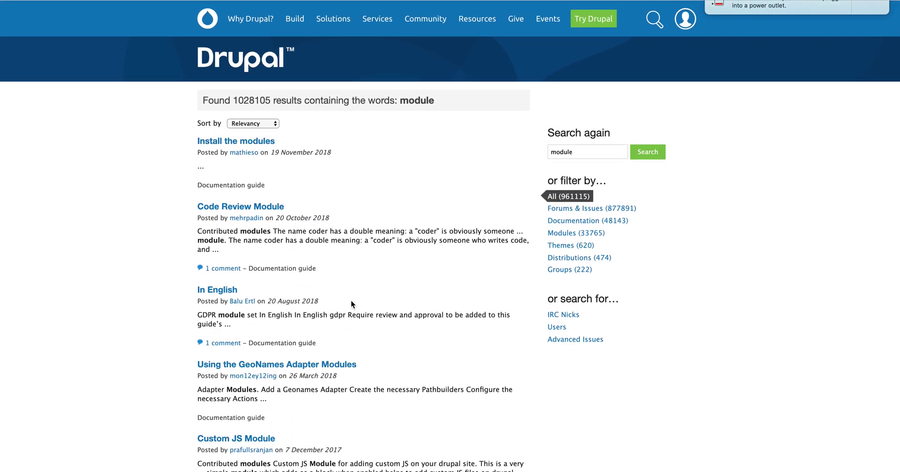
click(864, 4)
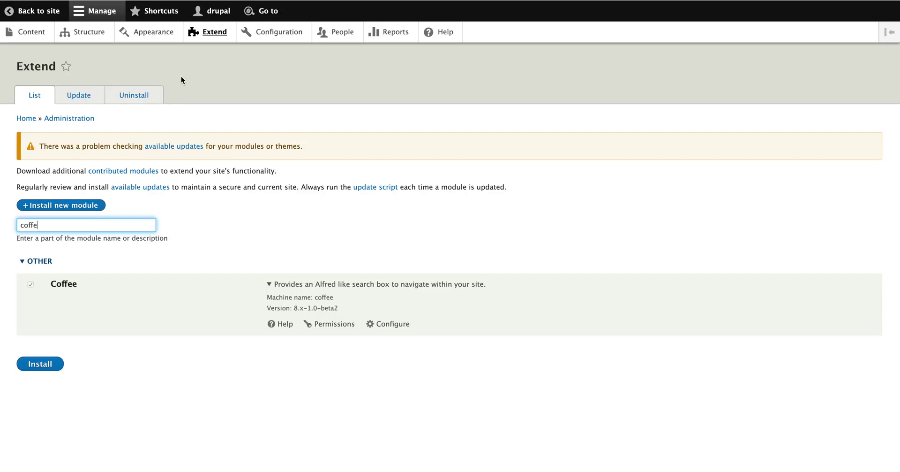
- Reload the unfiltered Extend list and scroll through it, verifying Coffee and Webform are enabled
click(213, 32)
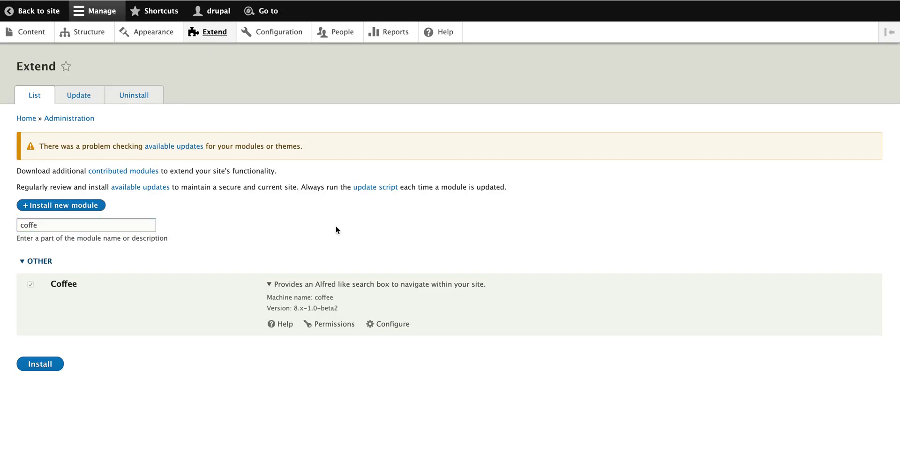
scroll(336, 226, down, 1)
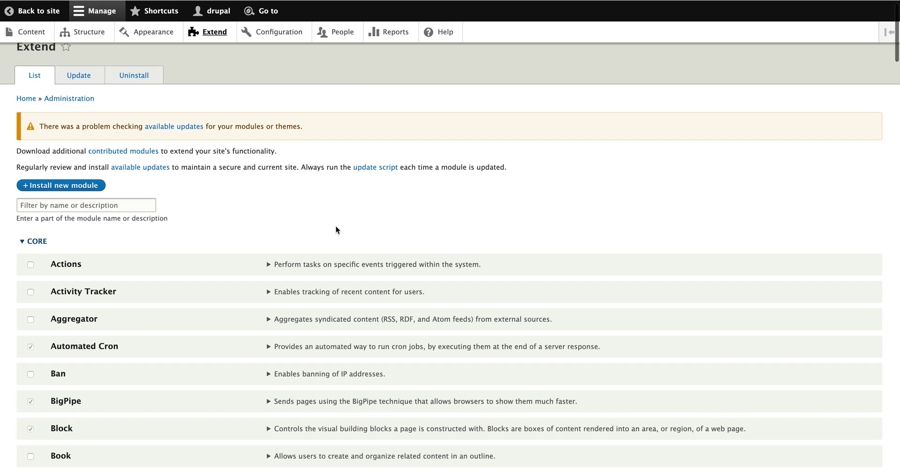
scroll(336, 226, down, 20)
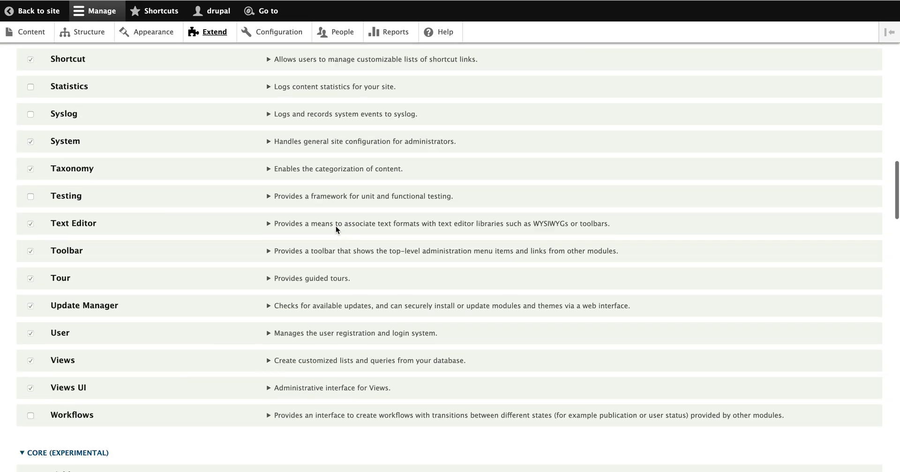
scroll(335, 227, down, 20)
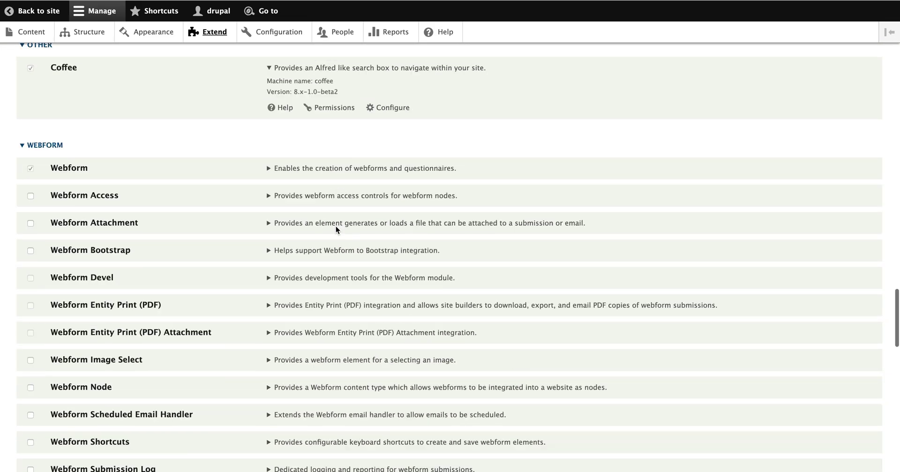
scroll(336, 228, down, 20)
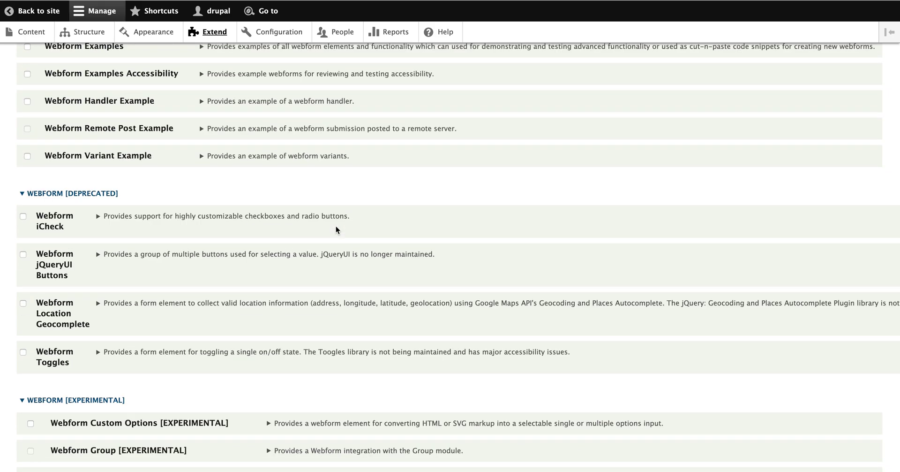
scroll(336, 228, down, 10)
scroll(335, 228, up, 9)
scroll(336, 227, up, 20)
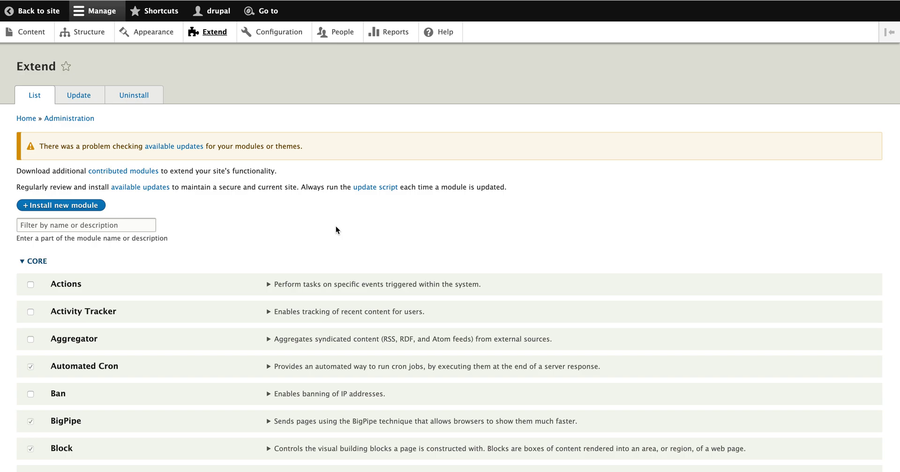
scroll(336, 226, down, 10)
scroll(336, 226, down, 1)
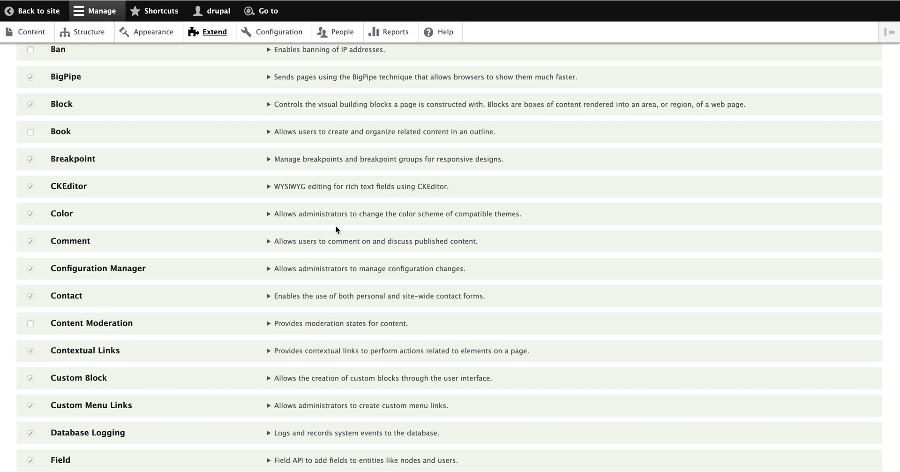
scroll(335, 226, down, 10)
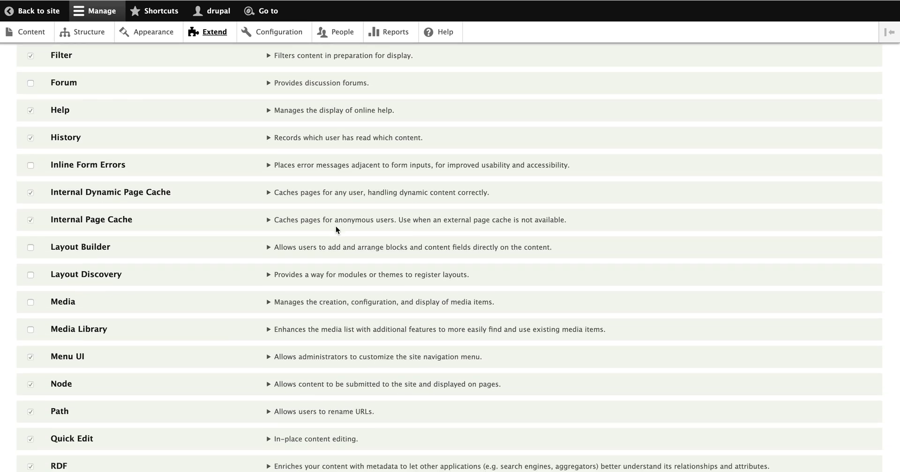
scroll(335, 227, down, 20)
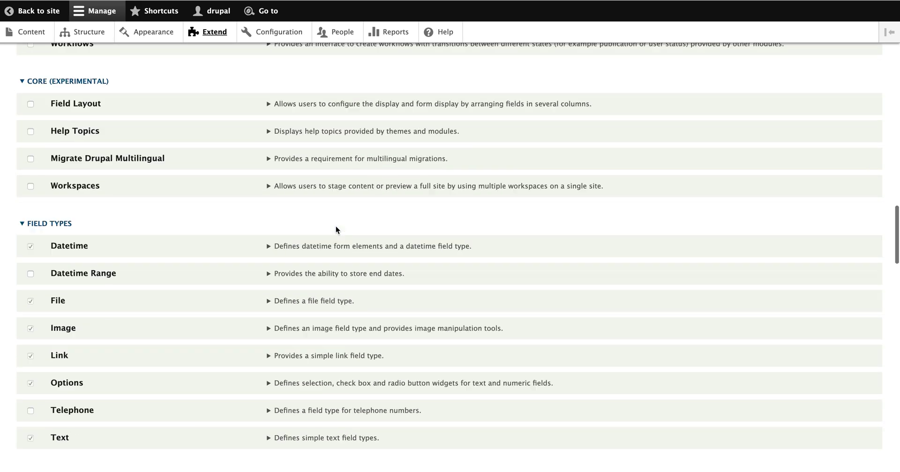
scroll(336, 230, down, 20)
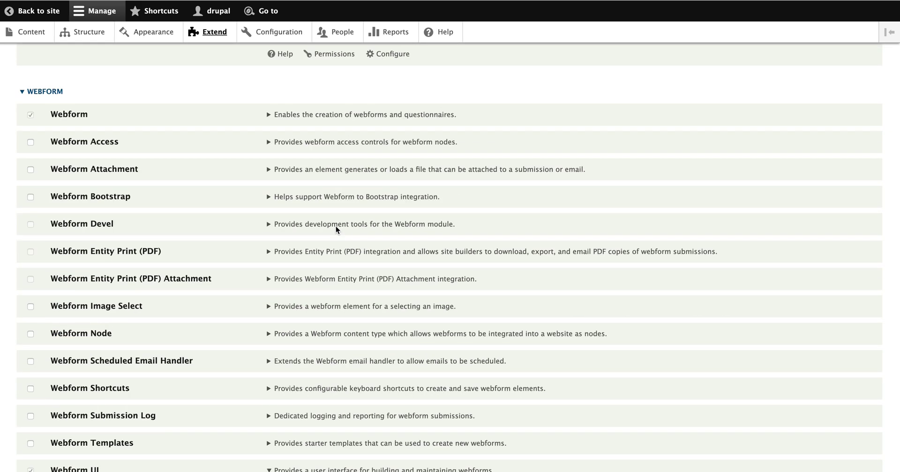
scroll(336, 226, down, 5)
scroll(335, 229, down, 9)
scroll(335, 226, down, 11)
scroll(336, 226, up, 3)
scroll(335, 227, up, 20)
scroll(335, 226, up, 20)
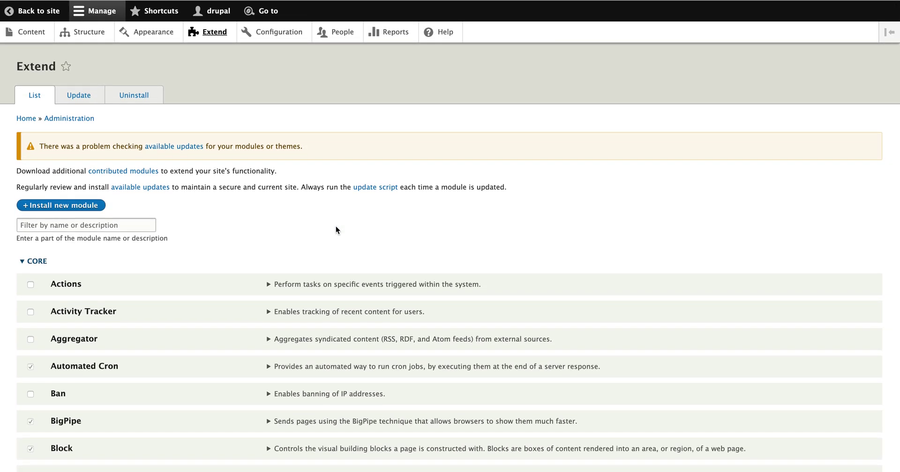